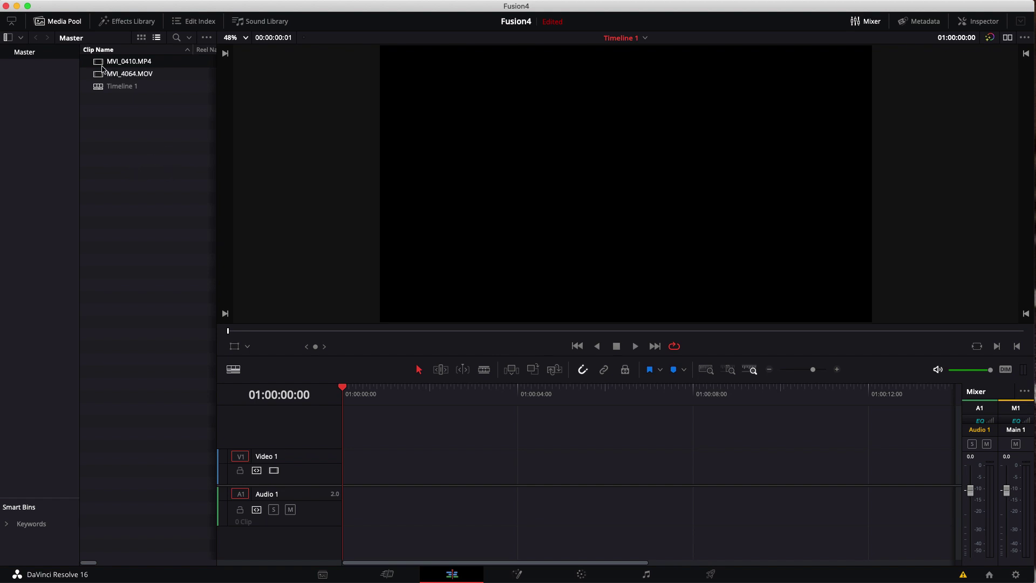
Step: Load MVI_0410.MP4 and place it on track V1 of Timeline 1 starting at 01:00:00:00
{"action": "double_click", "coordinate": [102, 62]}
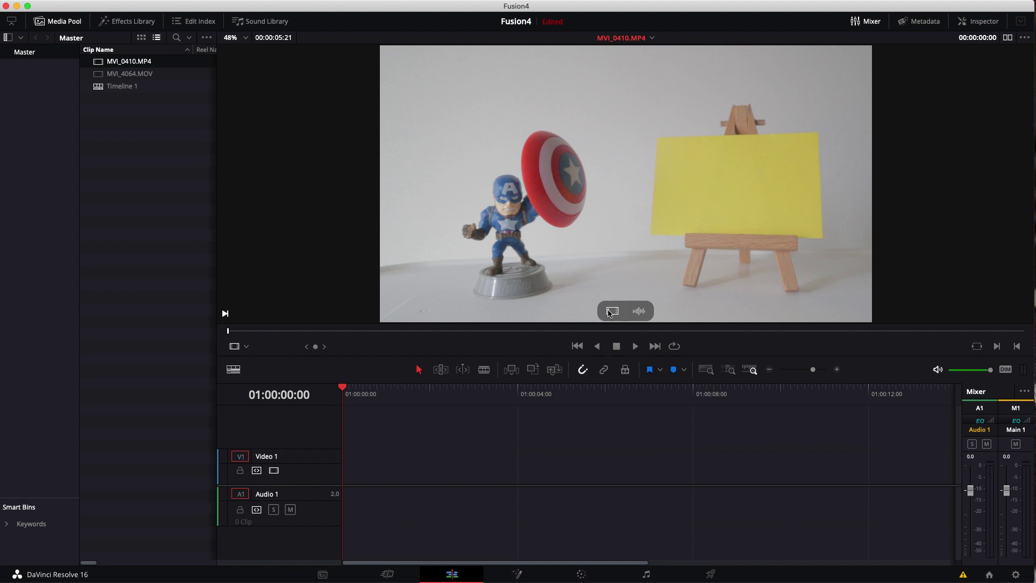
{"action": "left_click_drag", "start_coordinate": [610, 313], "coordinate": [348, 489]}
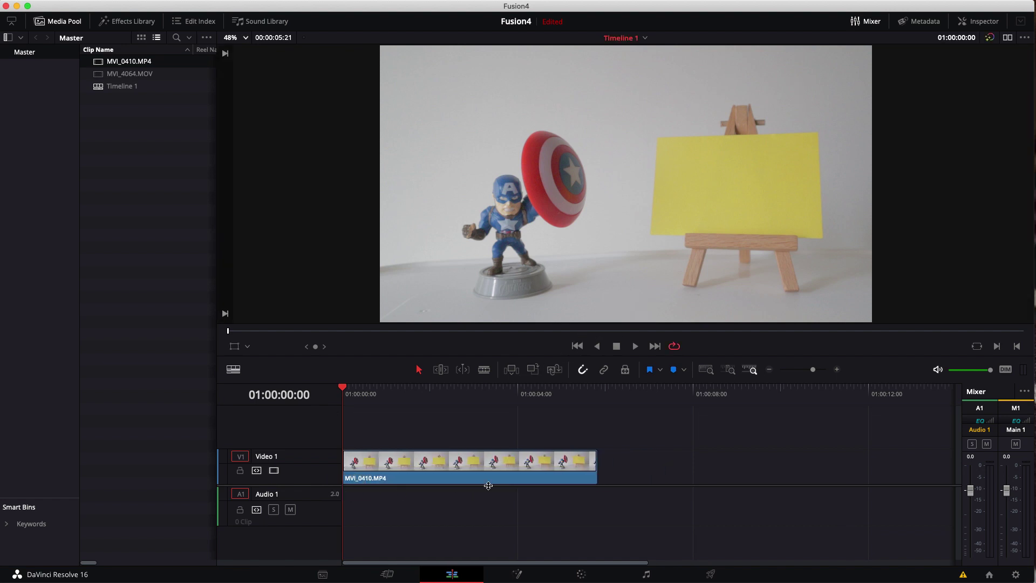
{"action": "right_click", "coordinate": [458, 461]}
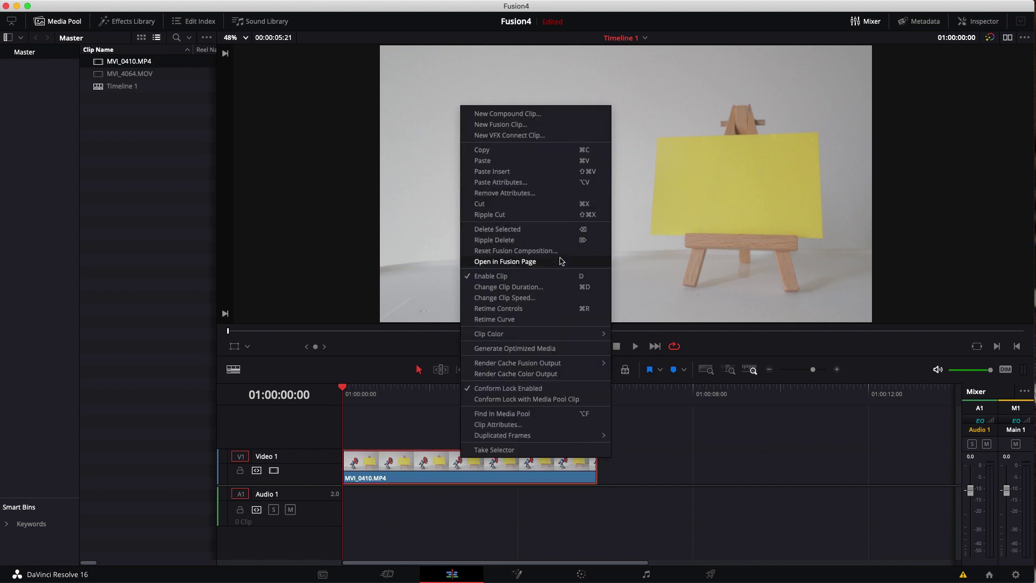
Step: Open the clip in the Fusion page and rename the MediaIn1 node to Sfondo
{"action": "left_click", "coordinate": [561, 263]}
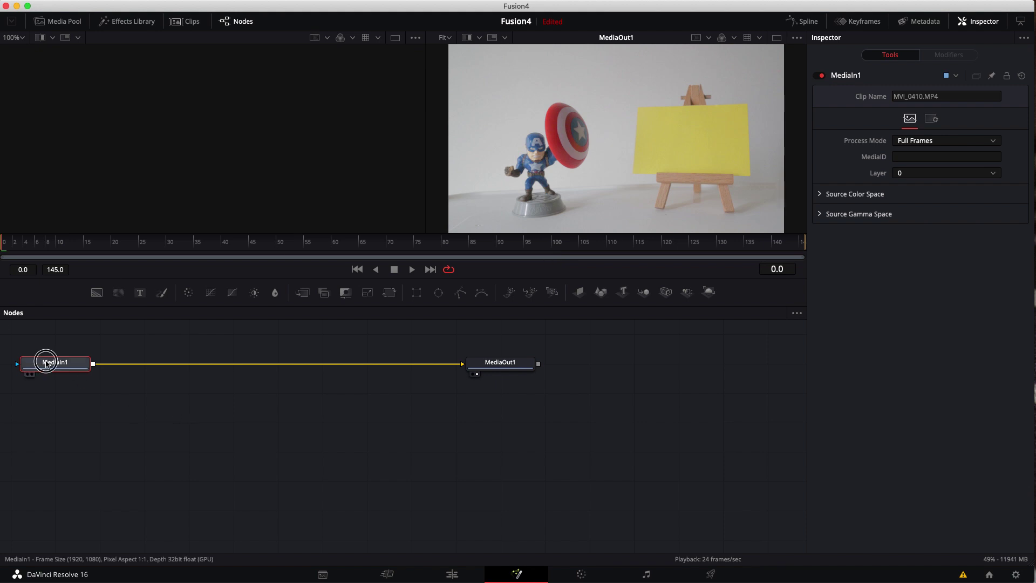
{"action": "key", "text": "F2"}
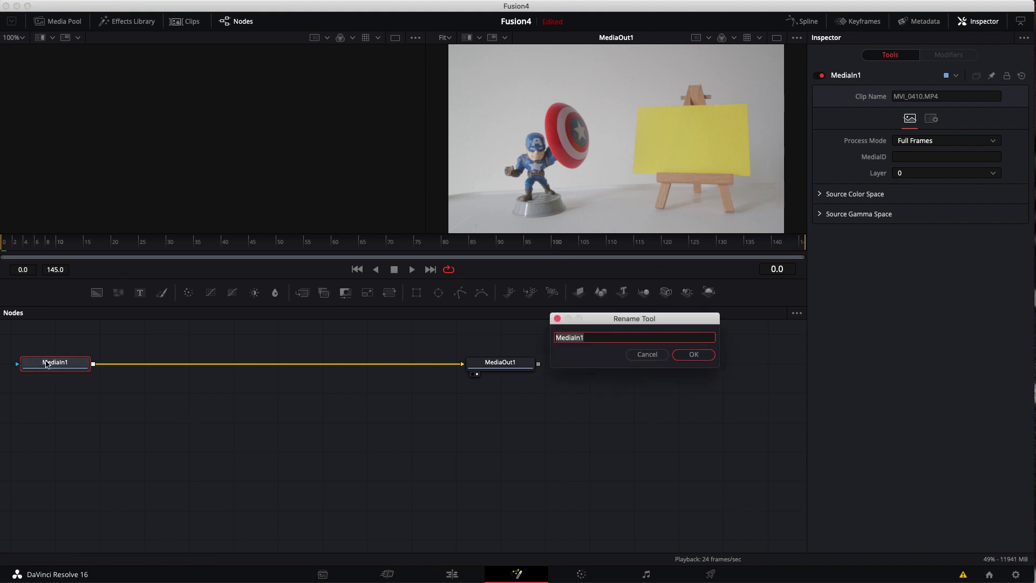
{"action": "type", "text": "Sfondo"}
{"action": "key", "text": "Return"}
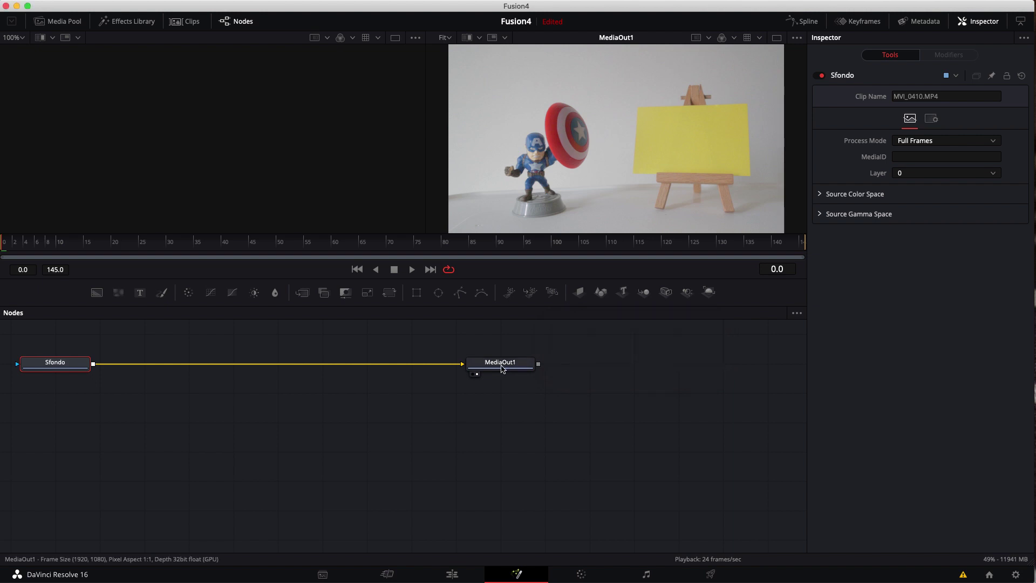
Step: Rename the MediaOut1 node to Output
{"action": "left_click", "coordinate": [502, 367]}
{"action": "key", "text": "F2"}
{"action": "type", "text": "Output"}
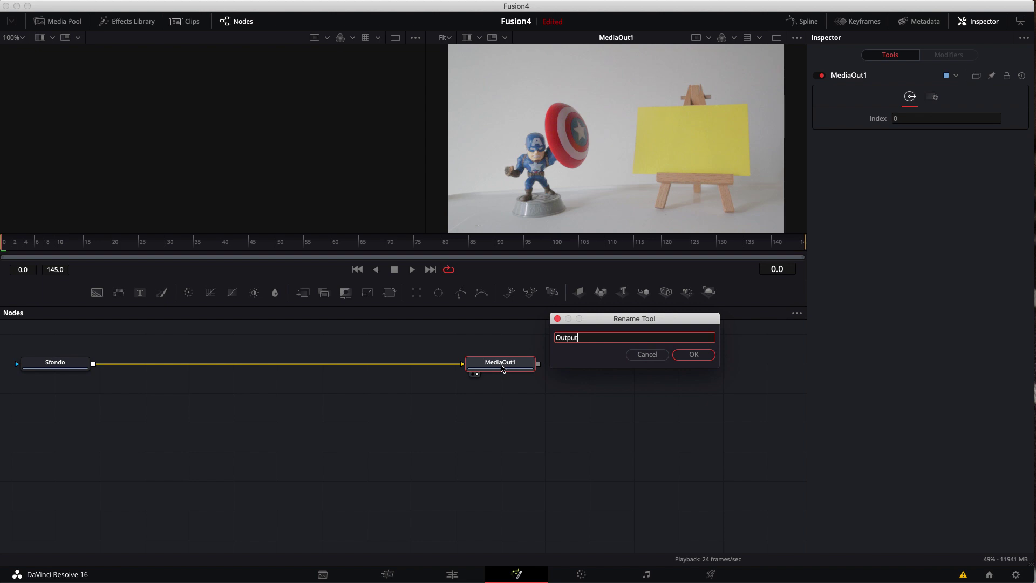
{"action": "key", "text": "Return"}
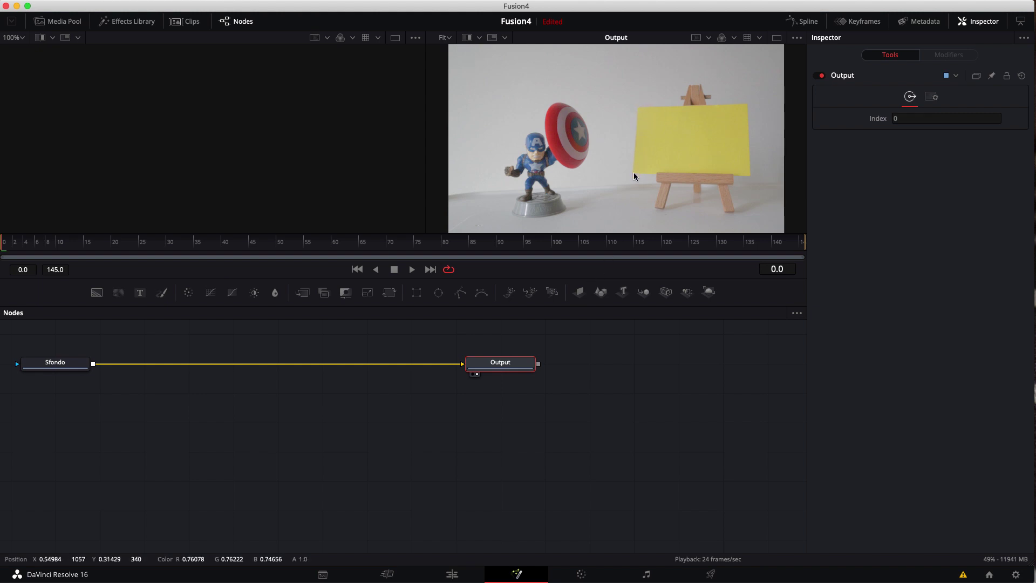
{"action": "left_click", "coordinate": [411, 270]}
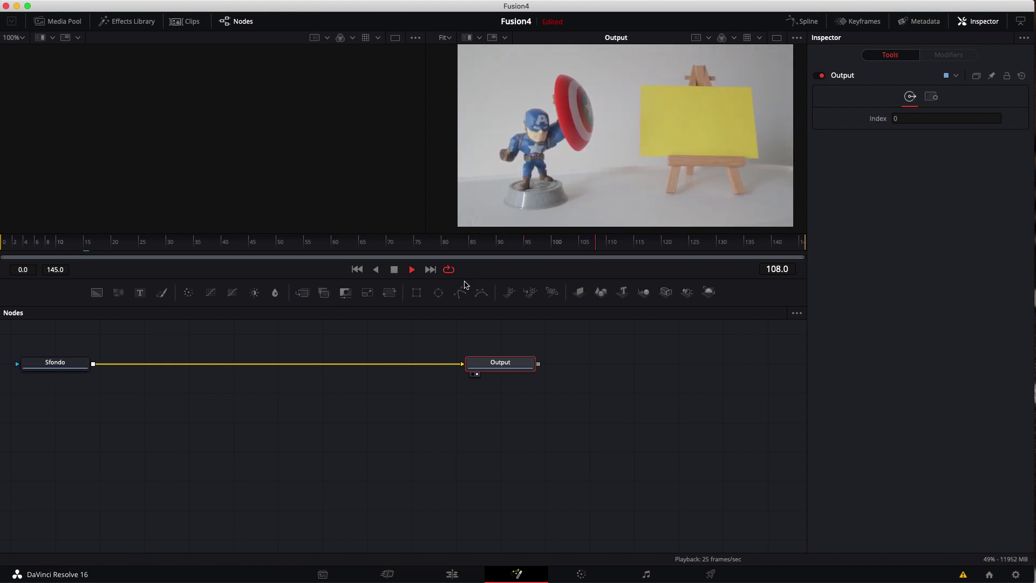
{"action": "left_click", "coordinate": [393, 271]}
{"action": "left_click", "coordinate": [31, 247]}
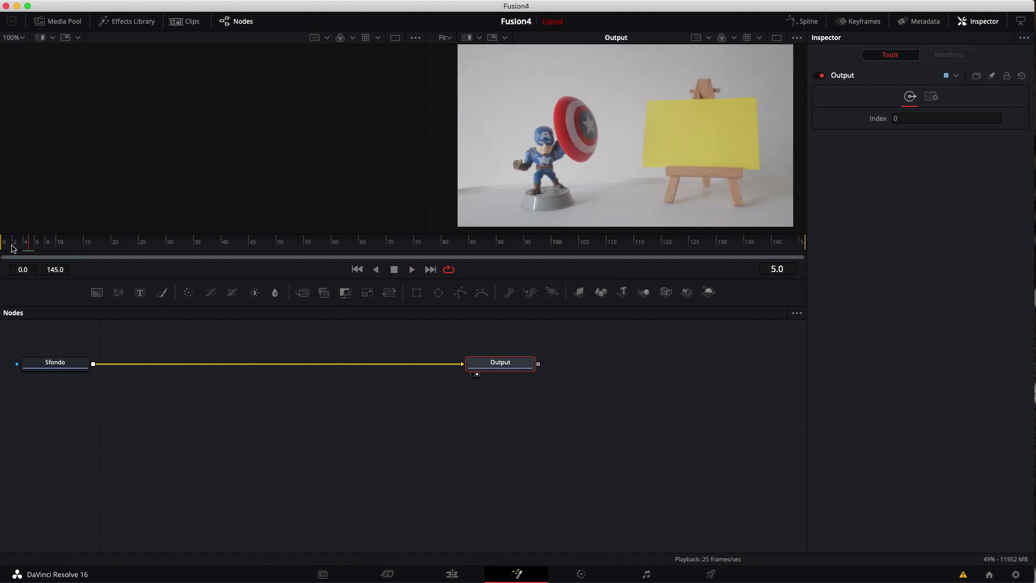
{"action": "left_click_drag", "start_coordinate": [9, 244], "coordinate": [4, 243]}
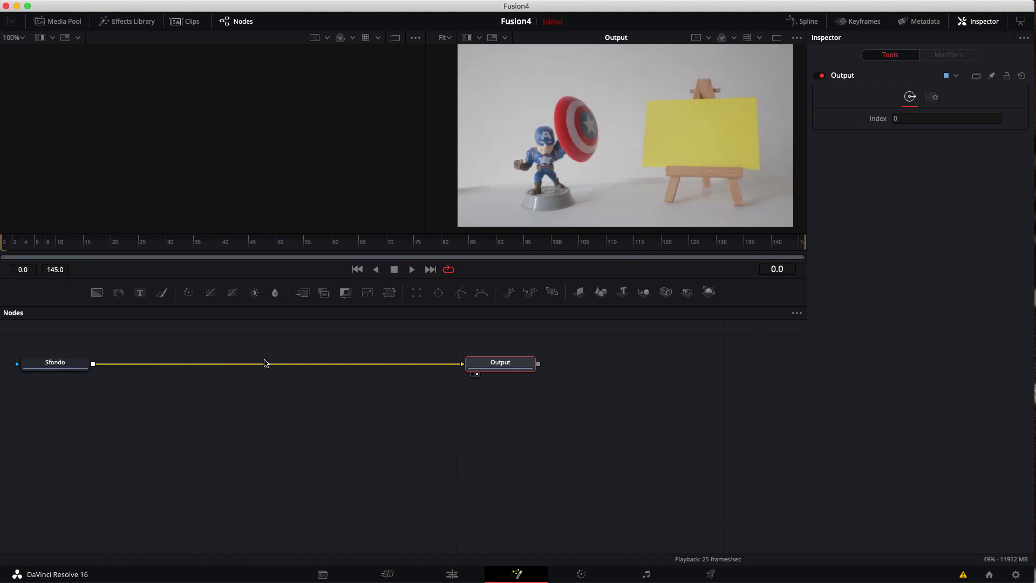
Step: Add a Planar Tracker node after Sfondo and drag the splitter down to make the viewer taller
{"action": "left_click", "coordinate": [42, 363]}
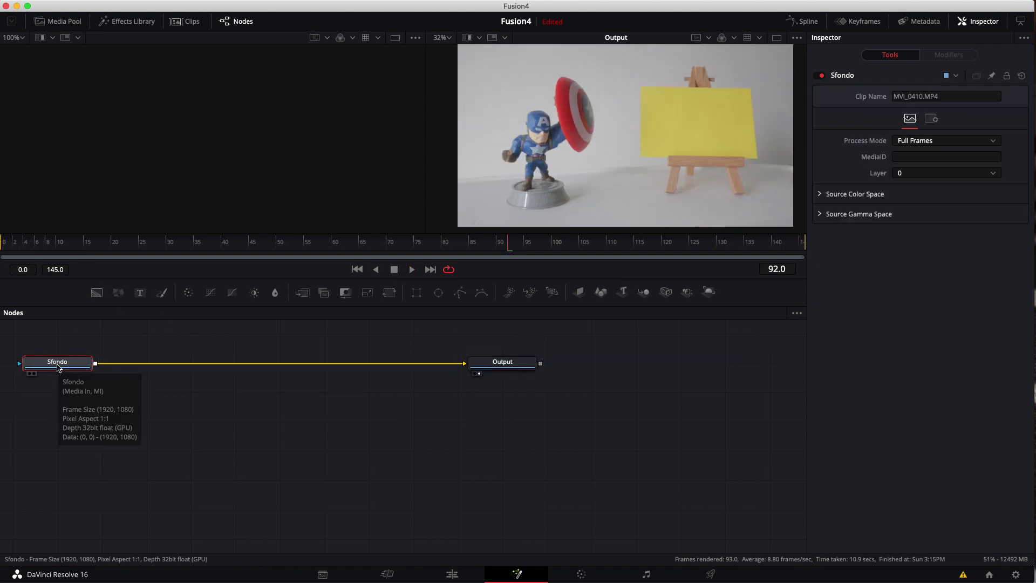
{"action": "key", "text": "shift+space"}
{"action": "type", "text": "Planar Tracker"}
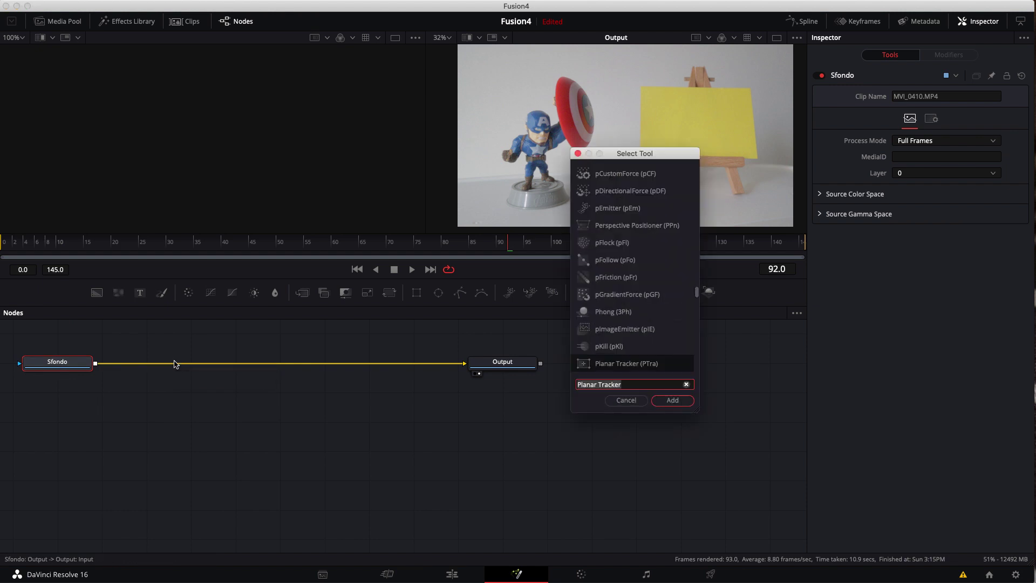
{"action": "type", "text": "plana"}
{"action": "left_click", "coordinate": [624, 179]}
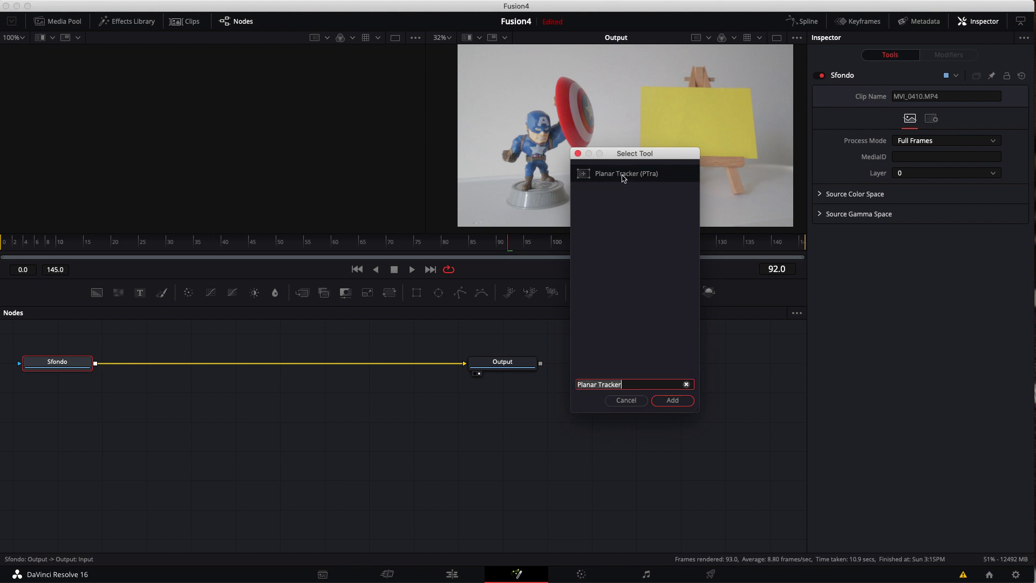
{"action": "left_click", "coordinate": [672, 402]}
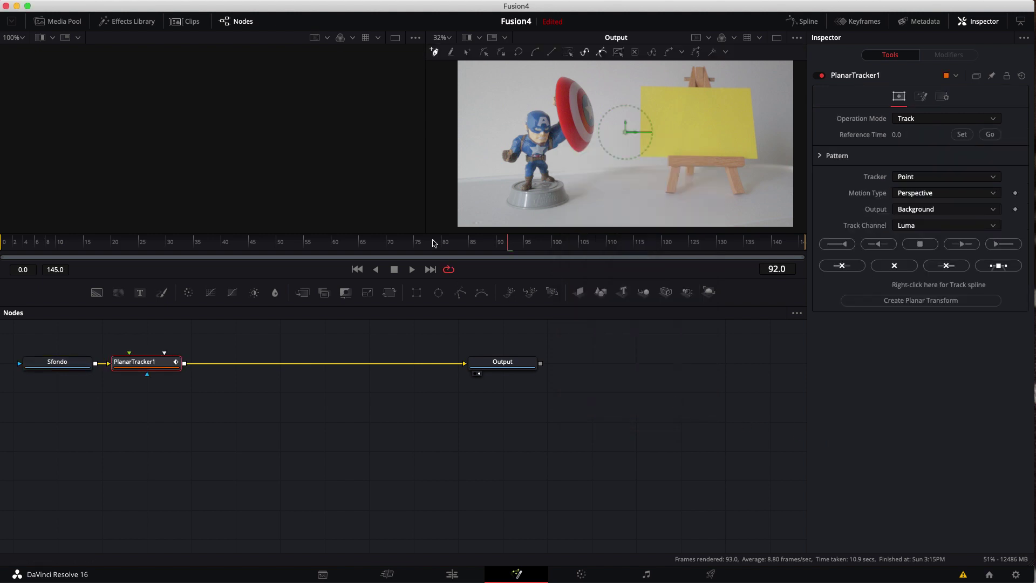
{"action": "left_click_drag", "start_coordinate": [431, 234], "coordinate": [452, 381]}
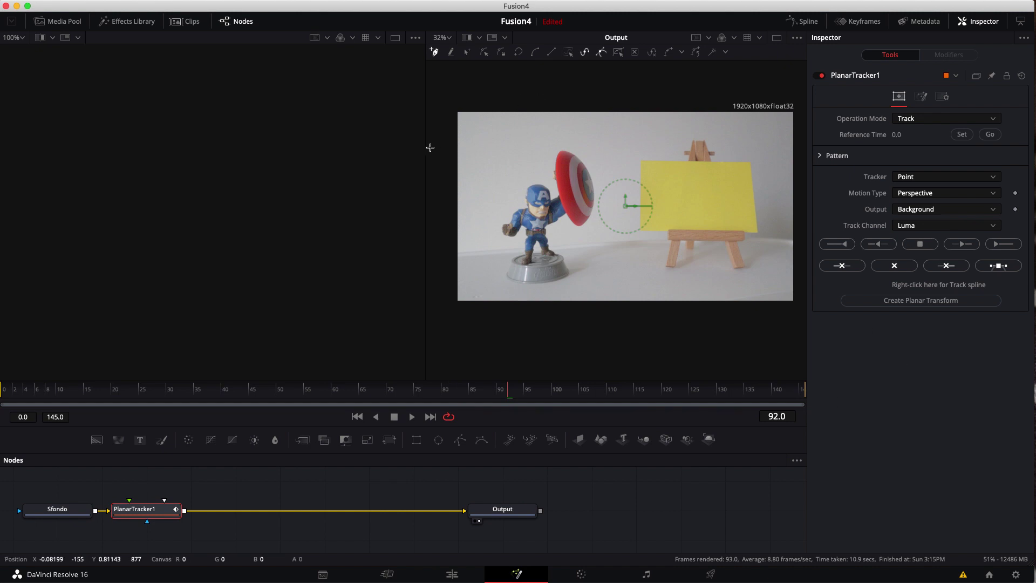
Step: Set the viewer zoom to Fit and widen the output viewer
{"action": "left_click", "coordinate": [451, 37]}
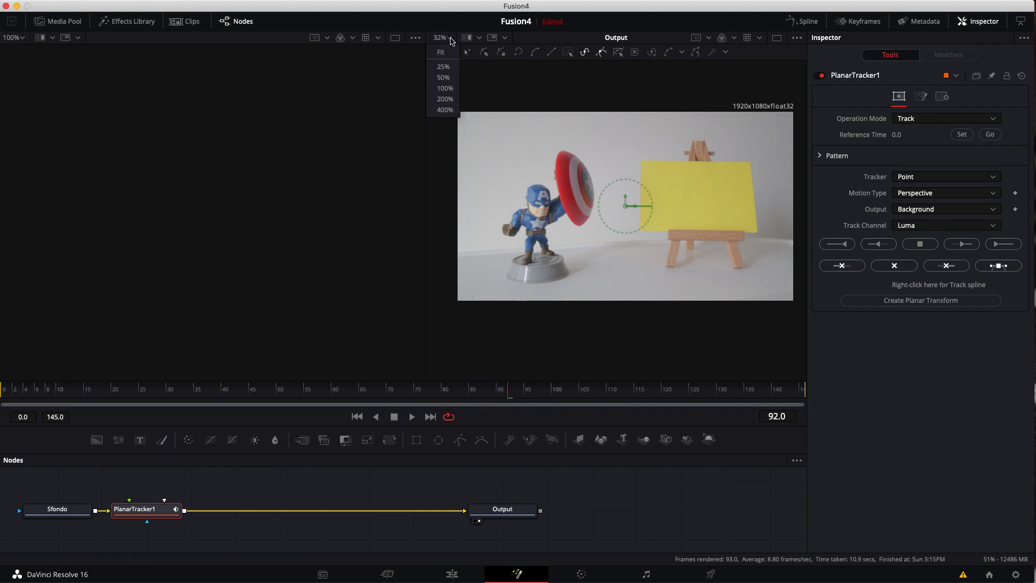
{"action": "left_click", "coordinate": [441, 52]}
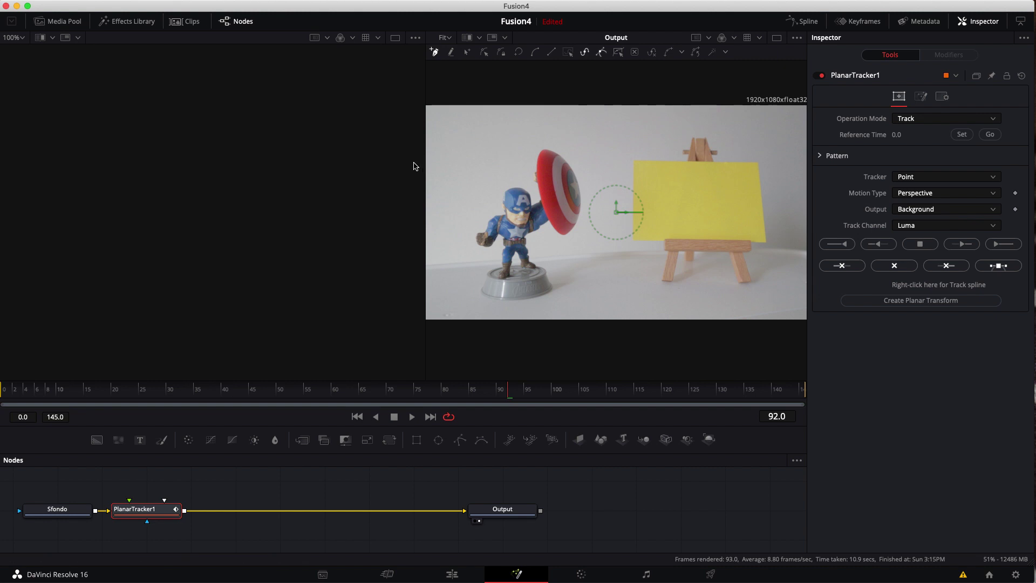
{"action": "left_click_drag", "start_coordinate": [425, 163], "coordinate": [258, 156]}
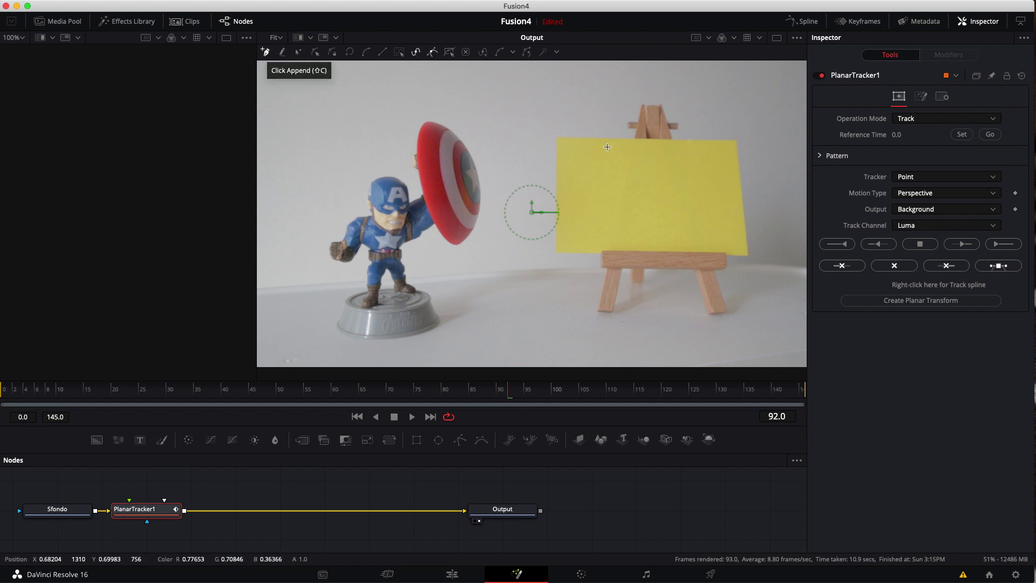
Step: Draw a closed four-point shape on the yellow paper's corners at frame 92
{"action": "left_click", "coordinate": [266, 53]}
{"action": "left_click", "coordinate": [556, 136]}
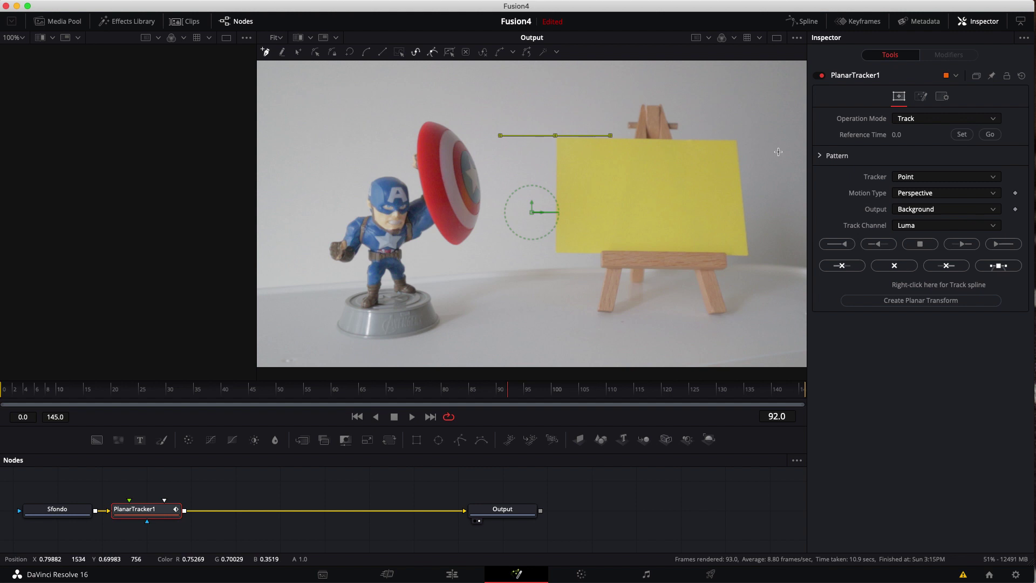
{"action": "left_click", "coordinate": [738, 139]}
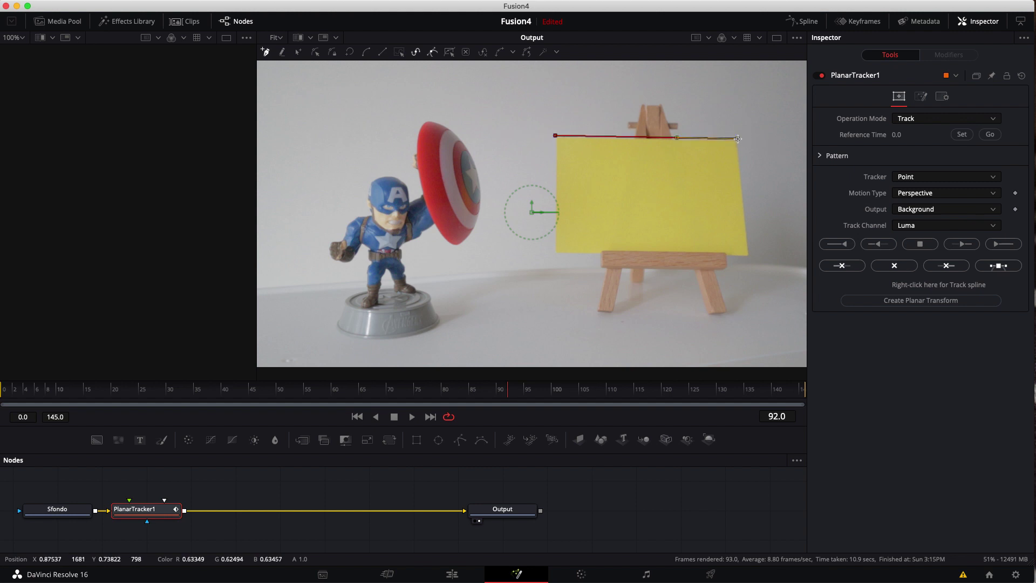
{"action": "left_click", "coordinate": [752, 257]}
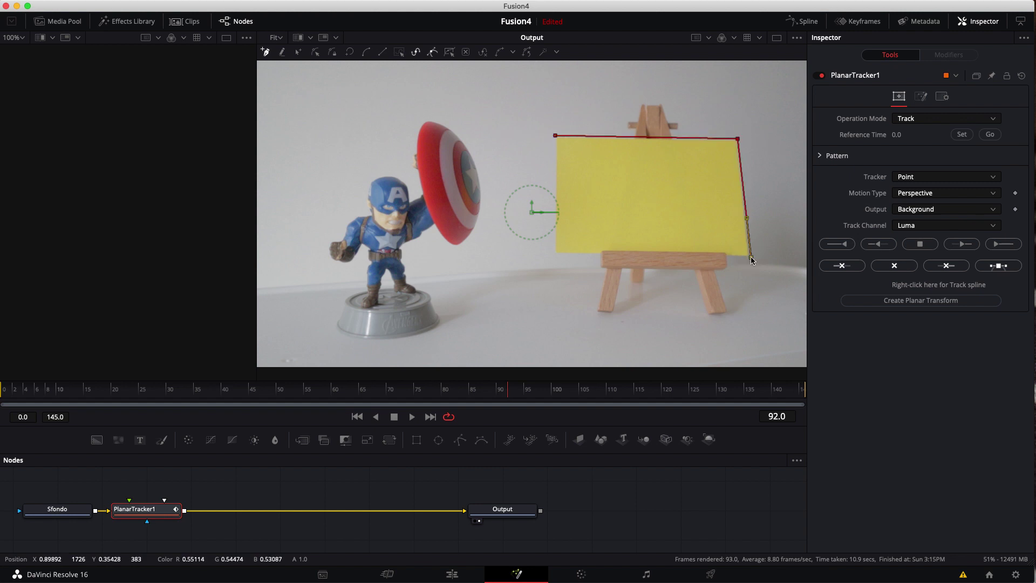
{"action": "left_click", "coordinate": [553, 254]}
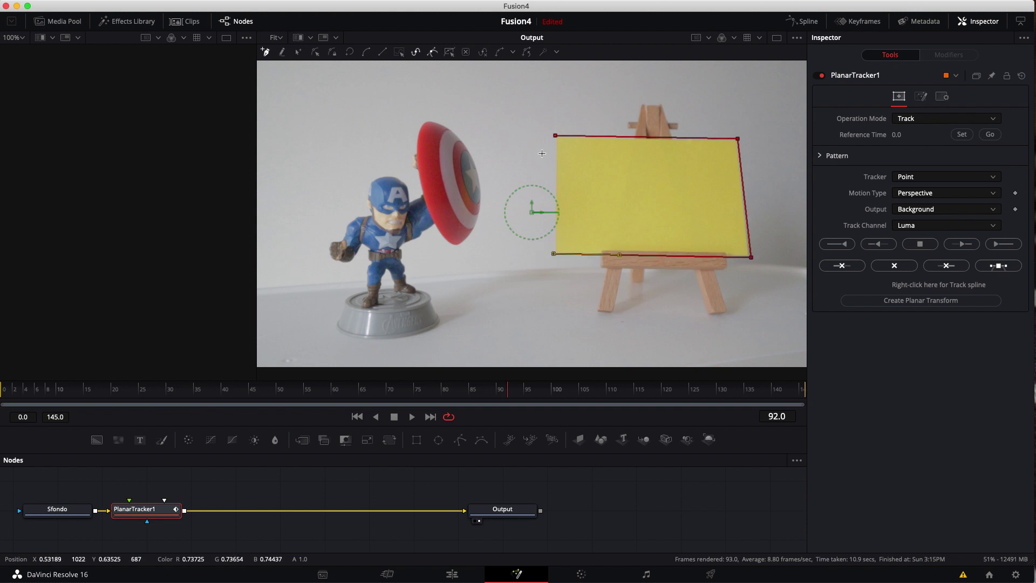
{"action": "left_click", "coordinate": [556, 137]}
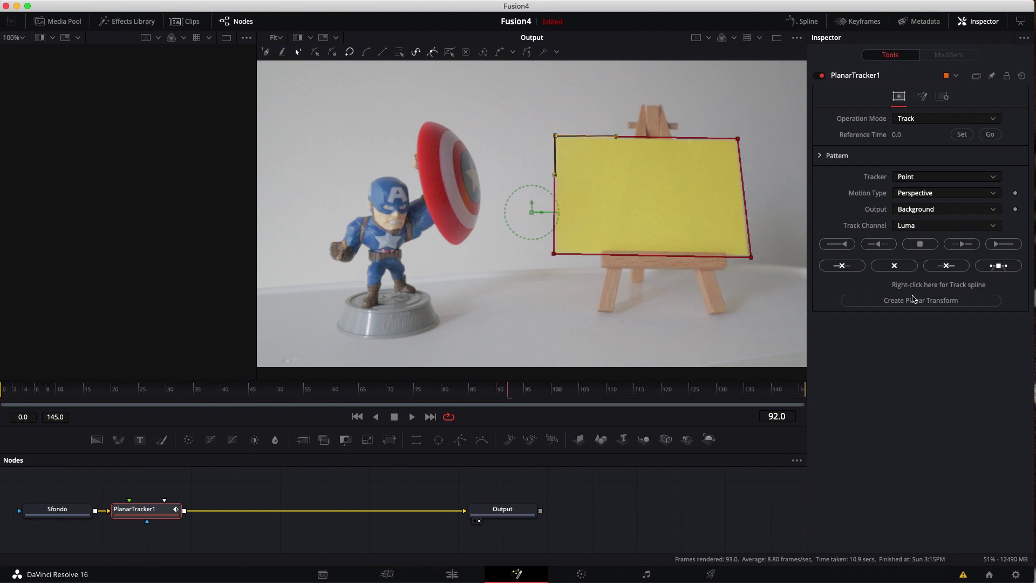
Step: Switch the tracker to Hybrid Point/Area and set frame 0 as the reference time
{"action": "left_click", "coordinate": [946, 177]}
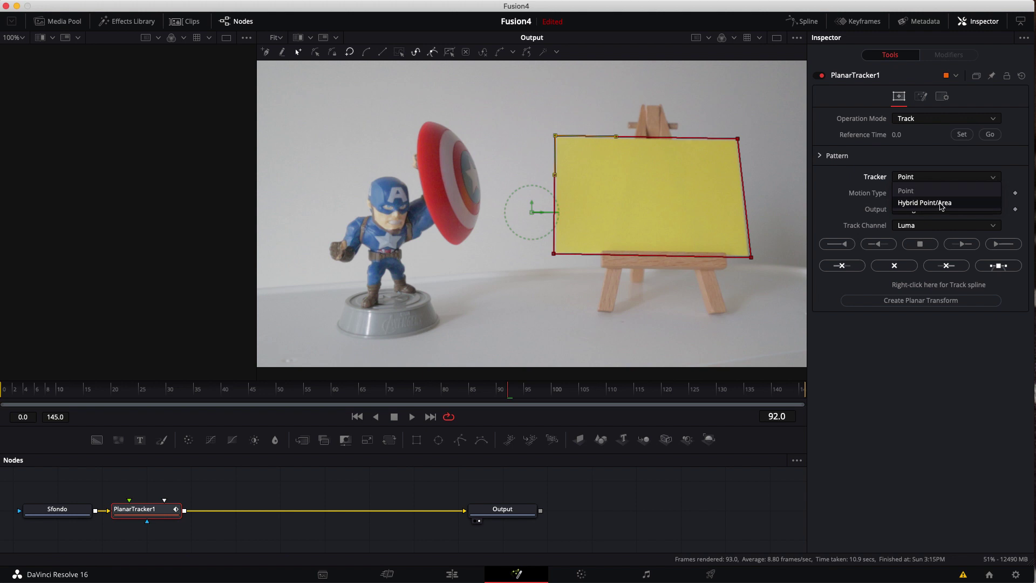
{"action": "left_click", "coordinate": [940, 204]}
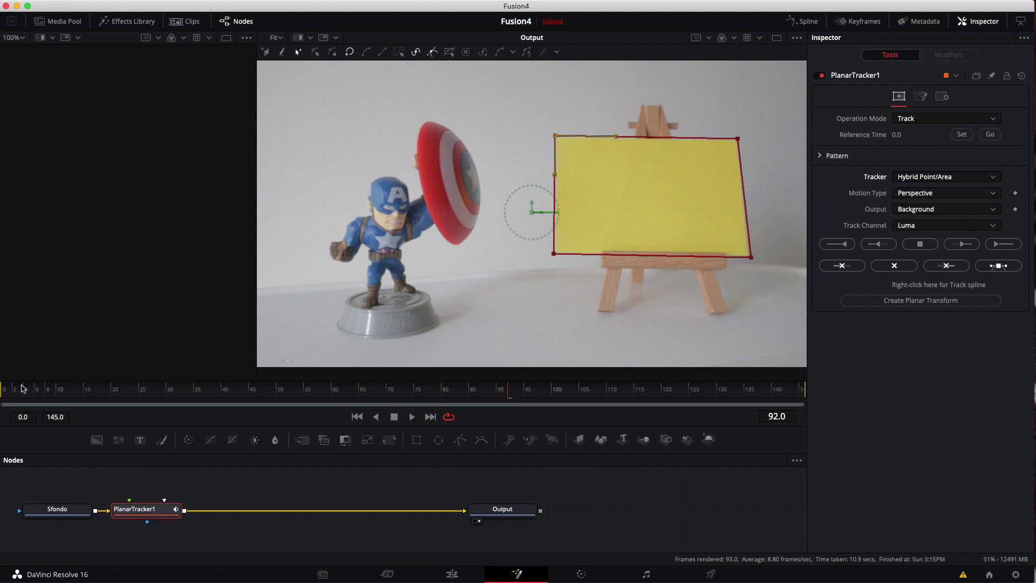
{"action": "left_click_drag", "start_coordinate": [23, 389], "coordinate": [4, 389]}
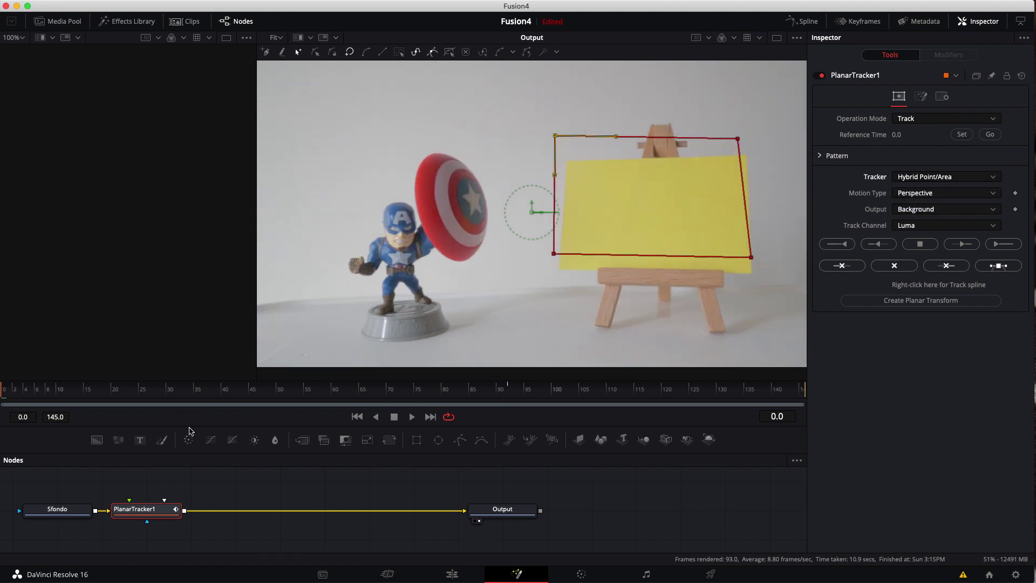
{"action": "left_click", "coordinate": [963, 134]}
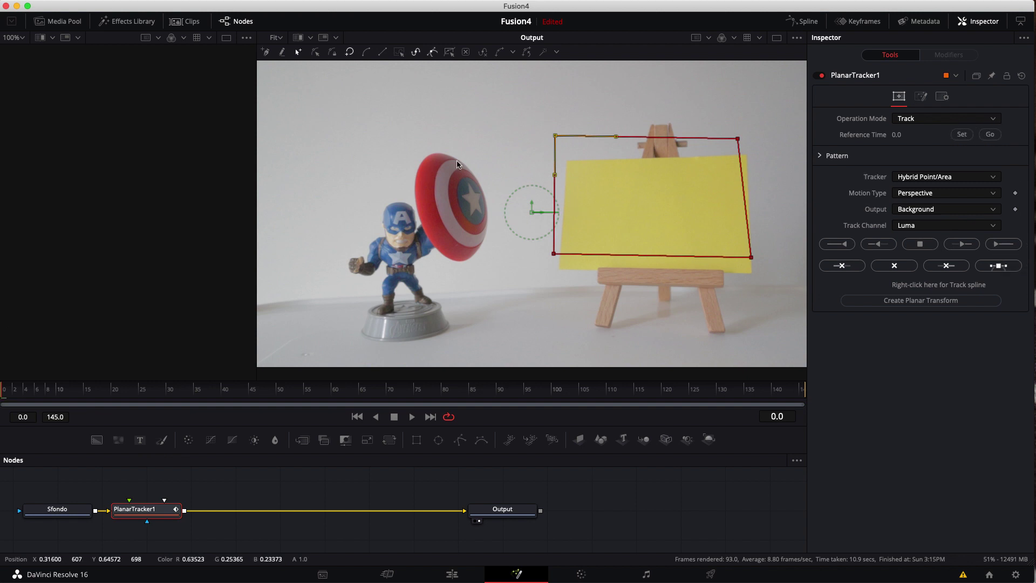
Step: Fit the four shape corners tightly to the paper's edges and track forward to frame 145
{"action": "left_click_drag", "start_coordinate": [752, 258], "coordinate": [756, 277]}
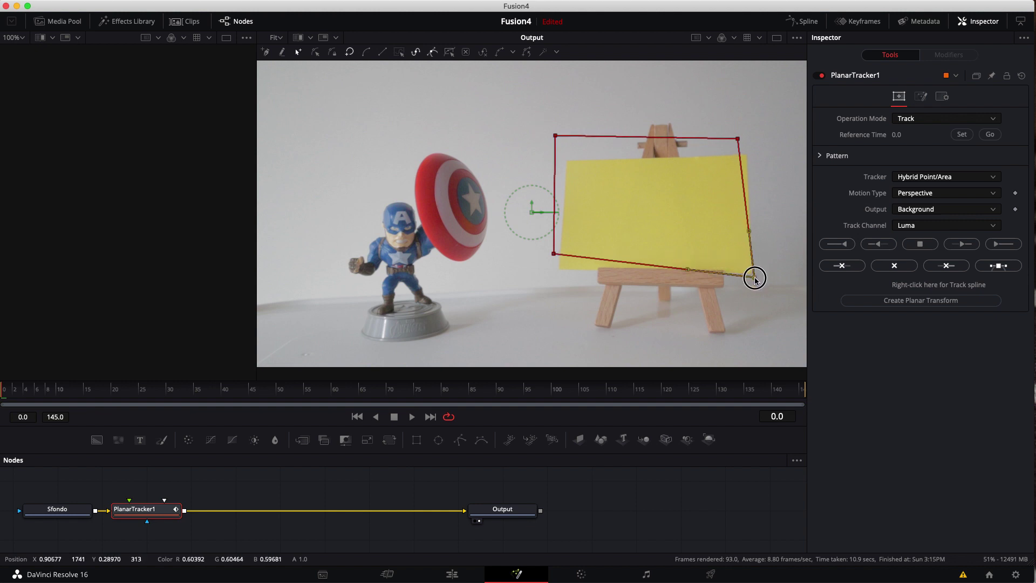
{"action": "left_click_drag", "start_coordinate": [738, 138], "coordinate": [749, 153]}
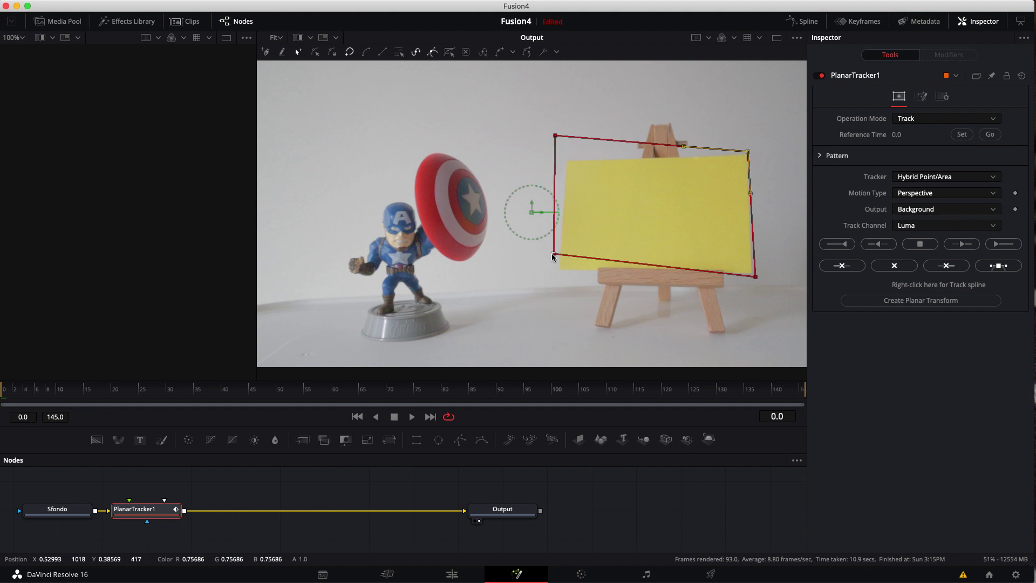
{"action": "left_click_drag", "start_coordinate": [554, 254], "coordinate": [557, 273]}
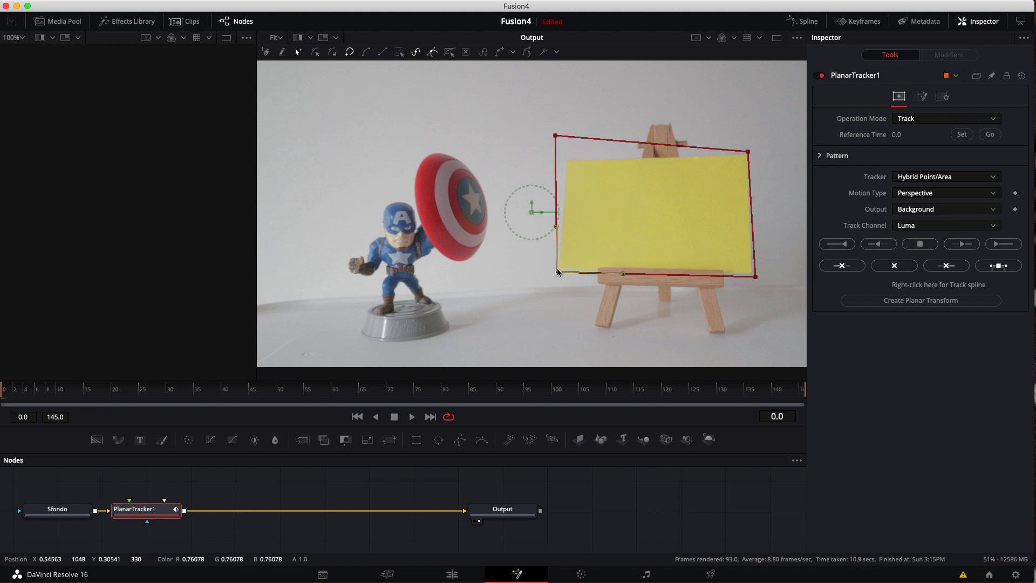
{"action": "left_click_drag", "start_coordinate": [556, 137], "coordinate": [565, 159]}
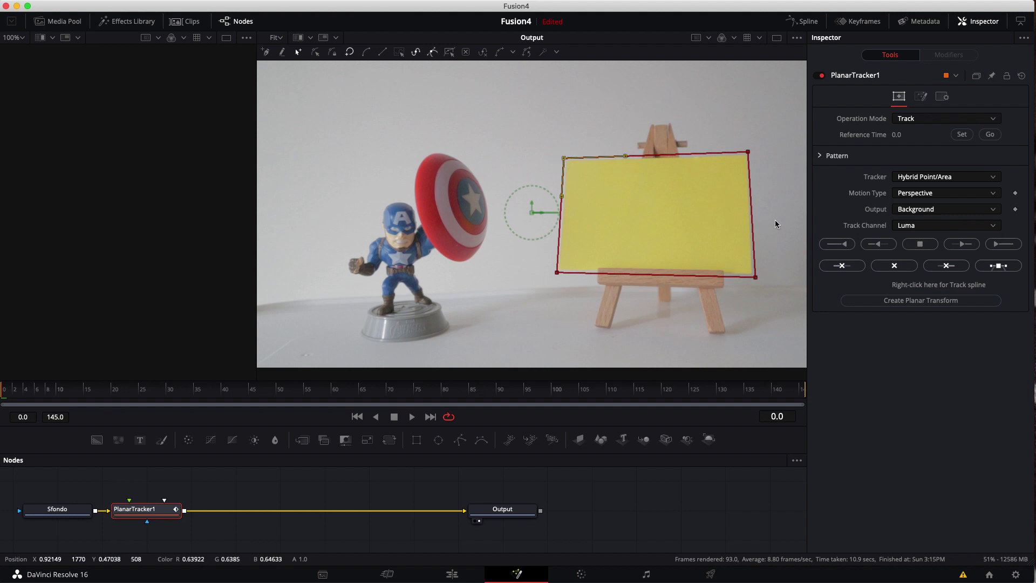
{"action": "left_click", "coordinate": [1011, 248]}
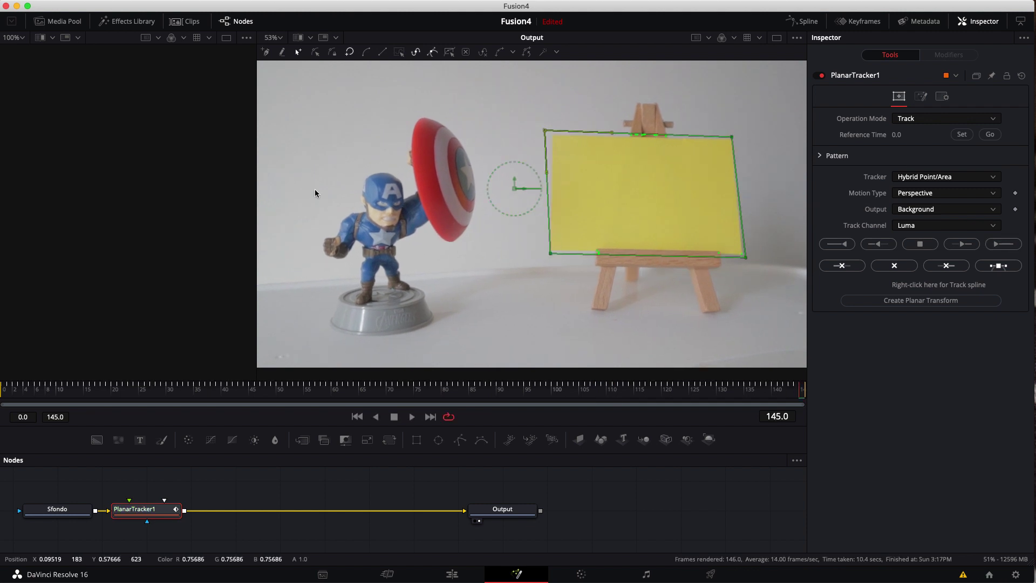
Step: Switch PlanarTracker1 to Corner Pin mode and drag its four pins onto the paper's corners
{"action": "left_click", "coordinate": [930, 122]}
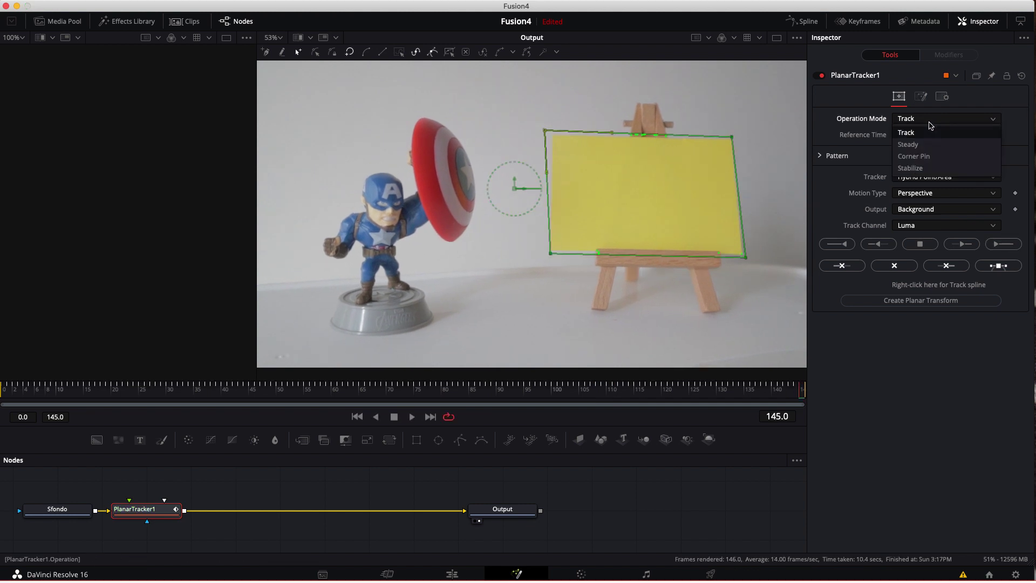
{"action": "left_click", "coordinate": [930, 157]}
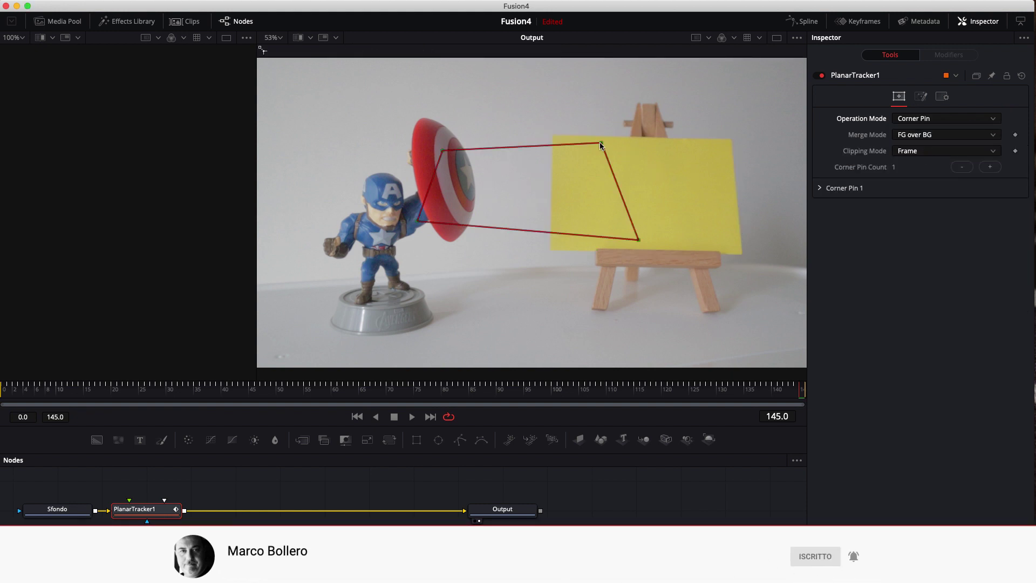
{"action": "left_click_drag", "start_coordinate": [601, 143], "coordinate": [732, 140]}
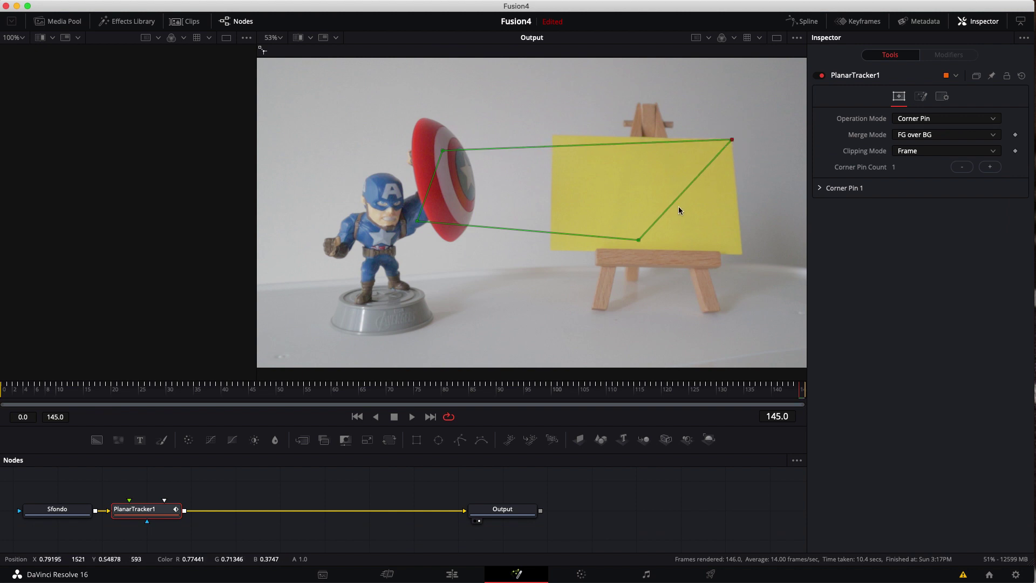
{"action": "left_click_drag", "start_coordinate": [638, 241], "coordinate": [743, 256]}
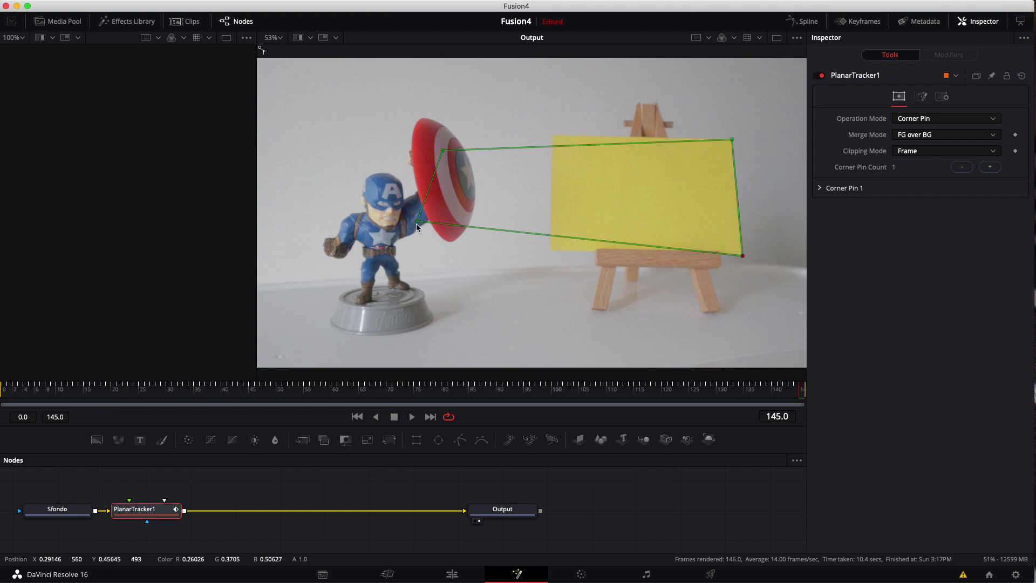
{"action": "left_click_drag", "start_coordinate": [419, 223], "coordinate": [549, 251]}
{"action": "left_click_drag", "start_coordinate": [443, 152], "coordinate": [553, 136]}
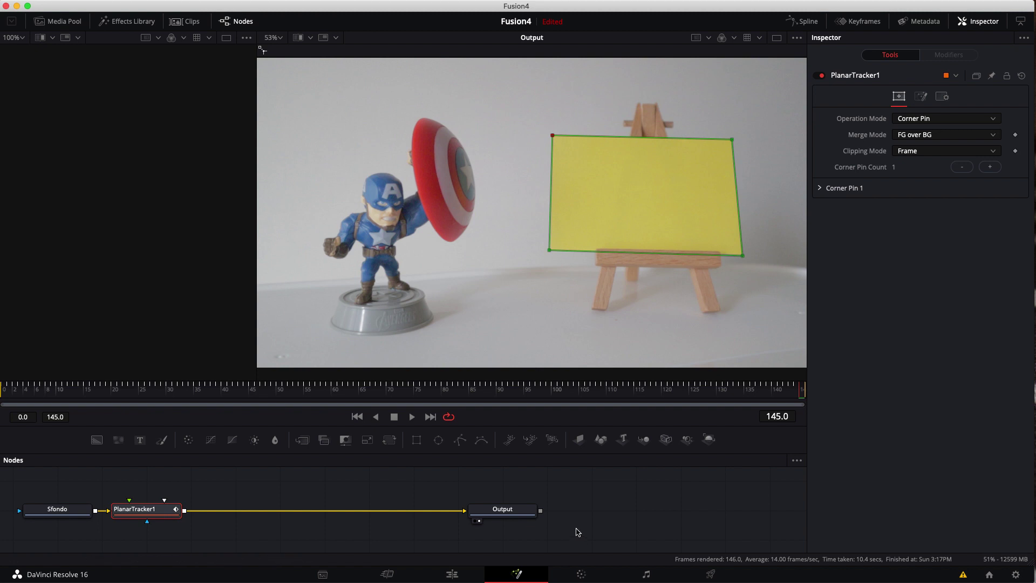
{"action": "scroll", "coordinate": [301, 496], "scroll_direction": "down", "scroll_amount": 1}
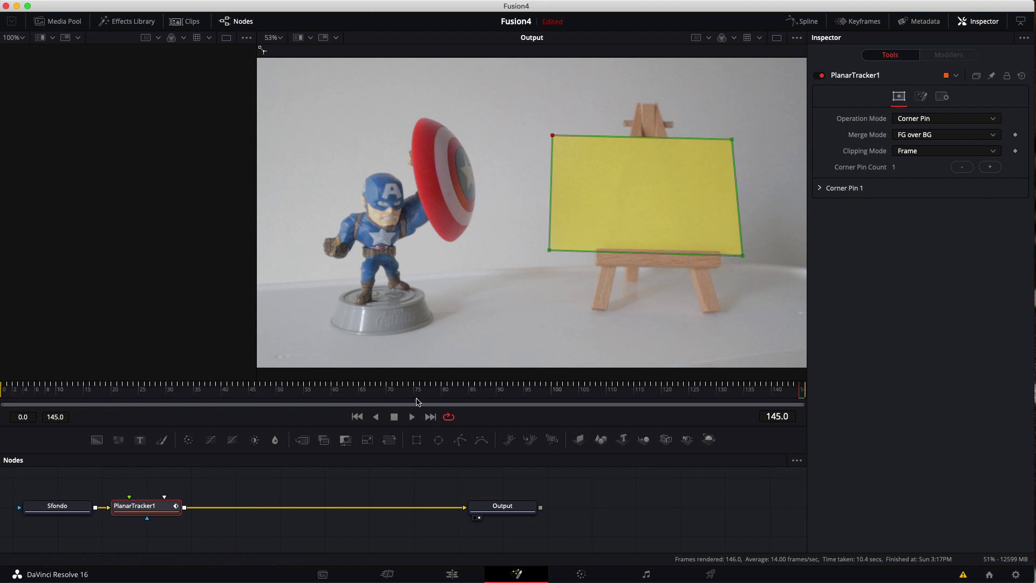
{"action": "left_click_drag", "start_coordinate": [410, 381], "coordinate": [410, 267]}
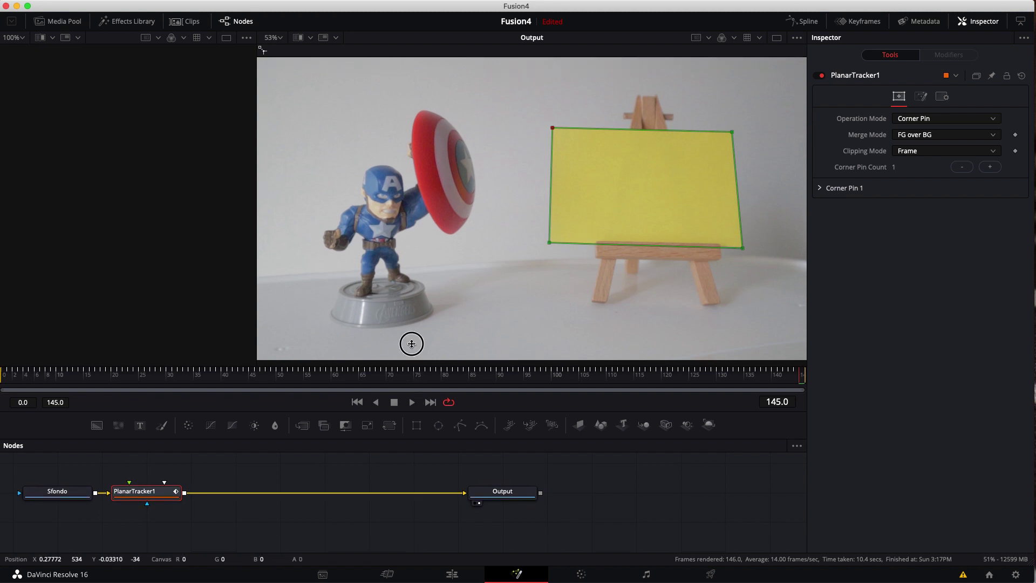
Step: Add the MVI_4064 dog clip as node Cagnolina and connect it to PlanarTracker1's Corner Pin input
{"action": "left_click", "coordinate": [56, 23]}
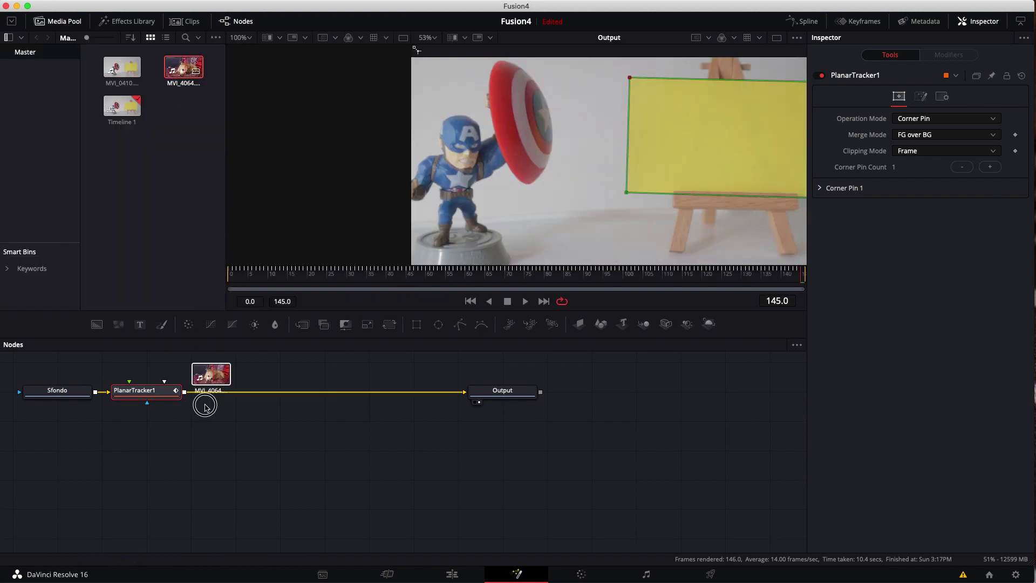
{"action": "left_click_drag", "start_coordinate": [183, 67], "coordinate": [125, 472]}
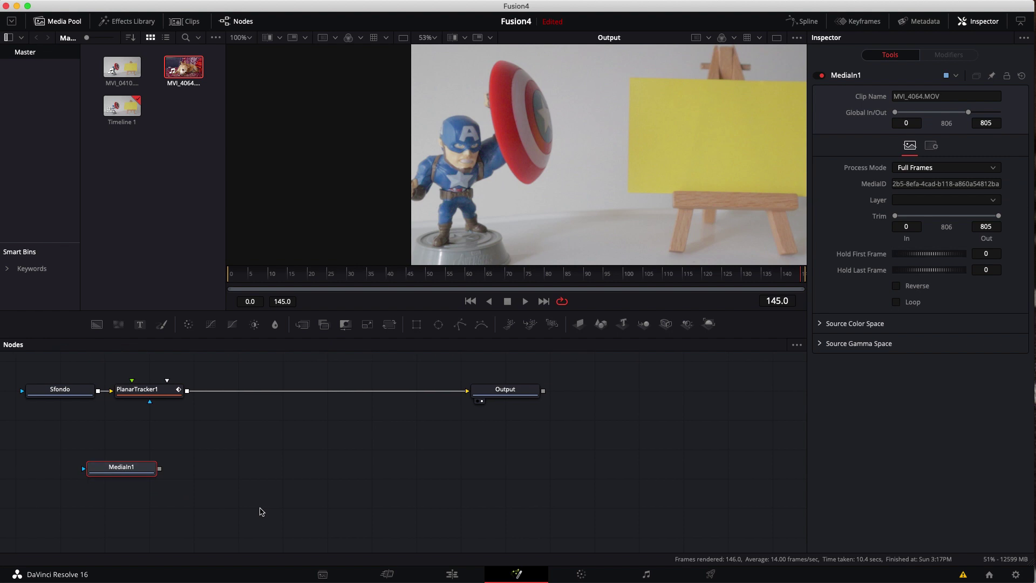
{"action": "key", "text": "F2"}
{"action": "type", "text": "Cagnolin"}
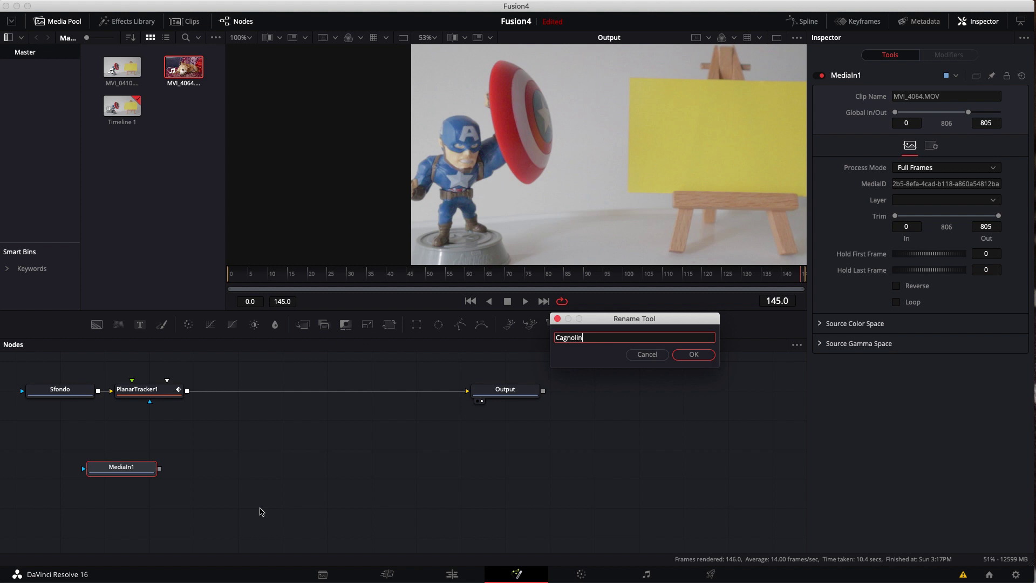
{"action": "type", "text": "a"}
{"action": "key", "text": "Return"}
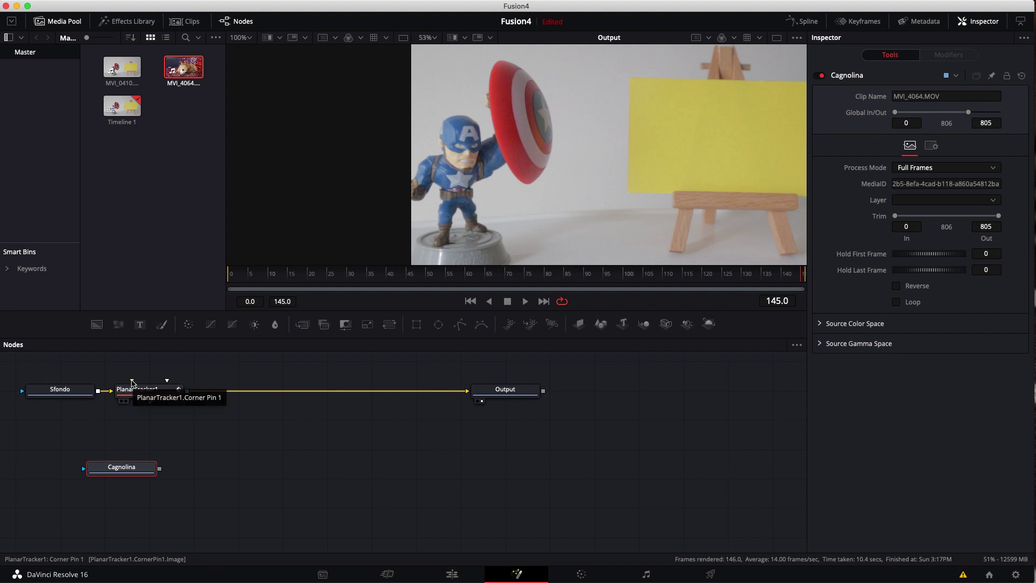
{"action": "left_click_drag", "start_coordinate": [160, 468], "coordinate": [131, 381]}
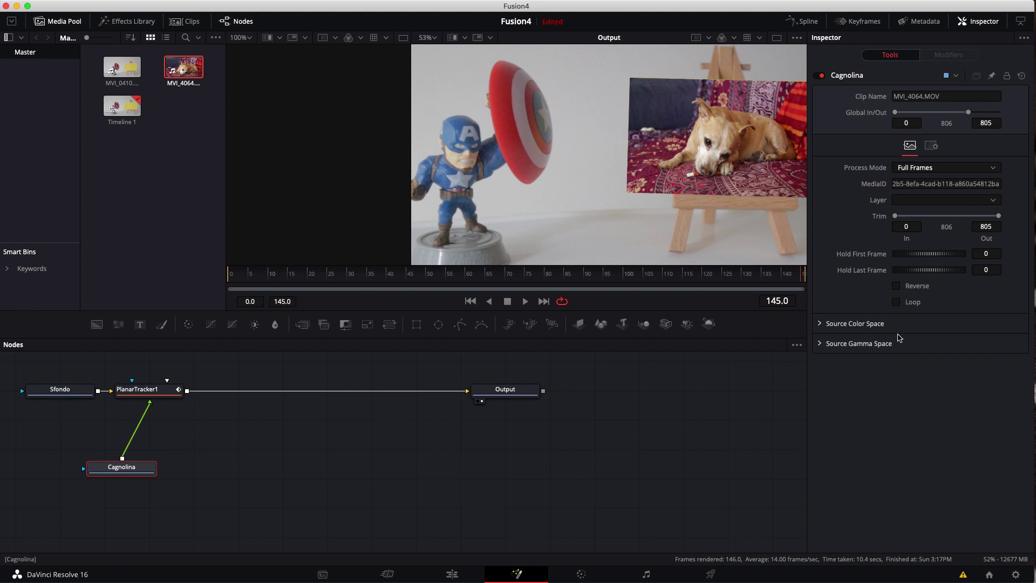
{"action": "left_click", "coordinate": [988, 22]}
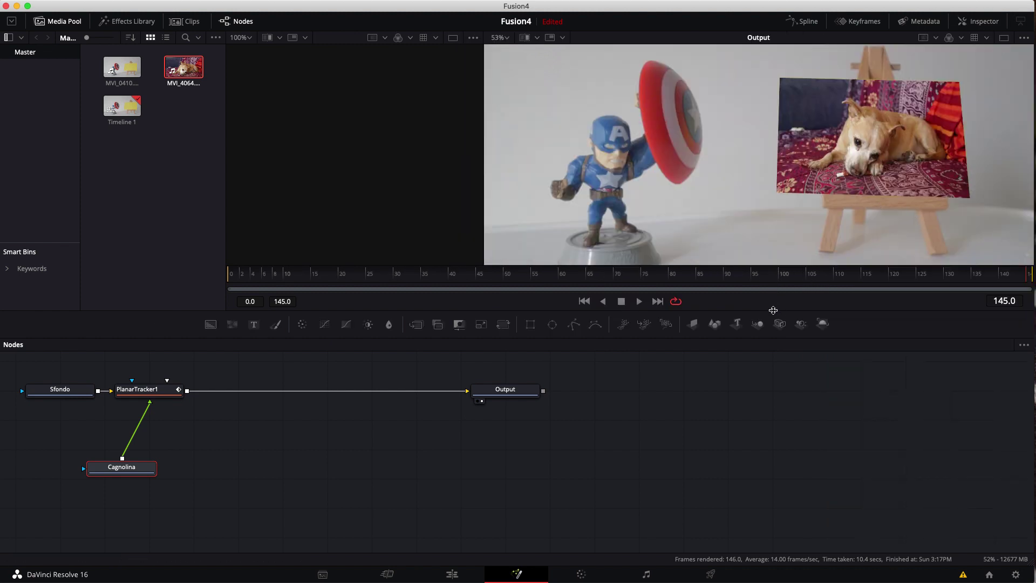
Step: Enlarge the viewer, play the corner-pinned dog composite, and stop playback at frame 14
{"action": "left_click_drag", "start_coordinate": [773, 312], "coordinate": [777, 384]}
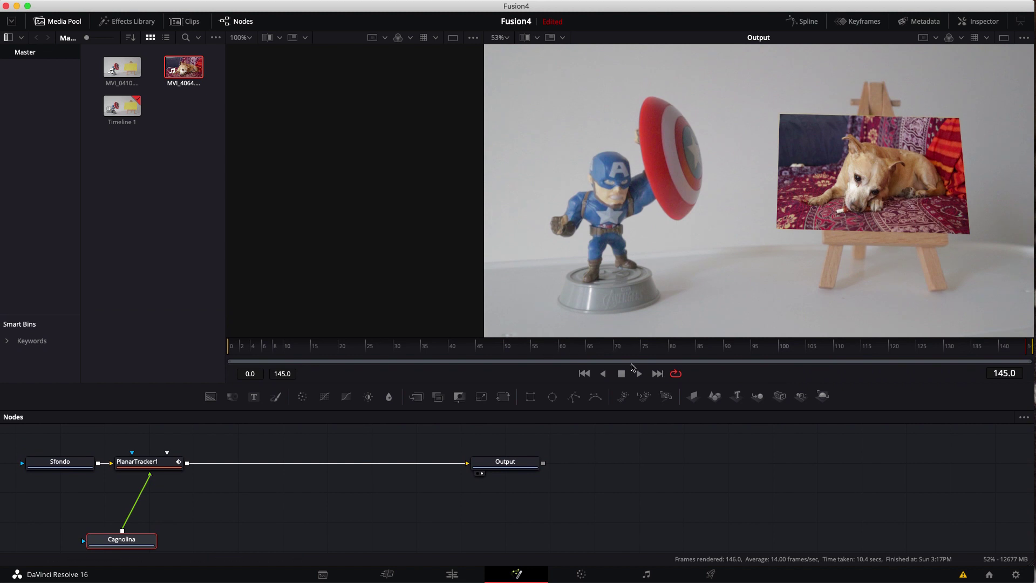
{"action": "left_click", "coordinate": [640, 374]}
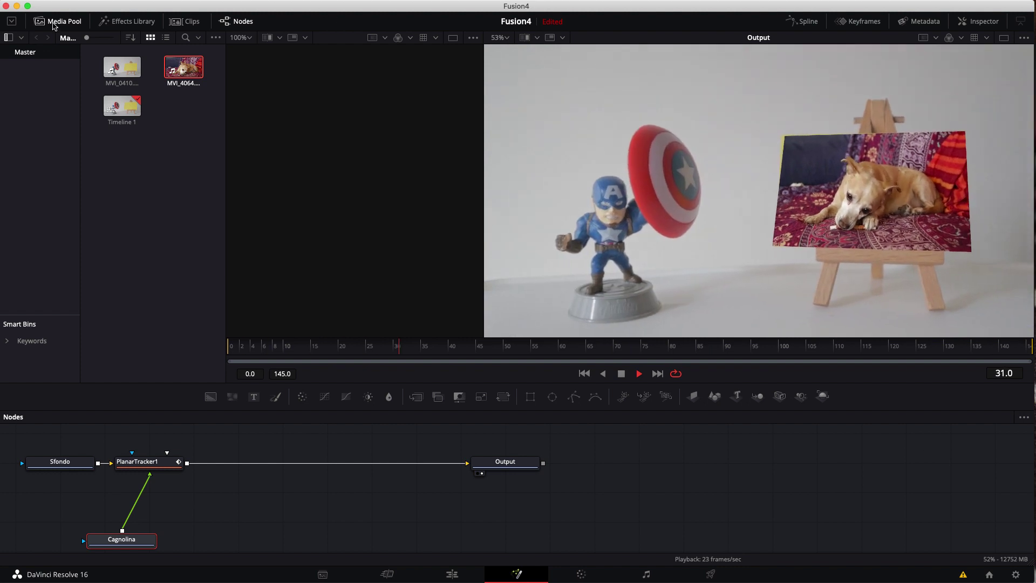
{"action": "left_click", "coordinate": [54, 21]}
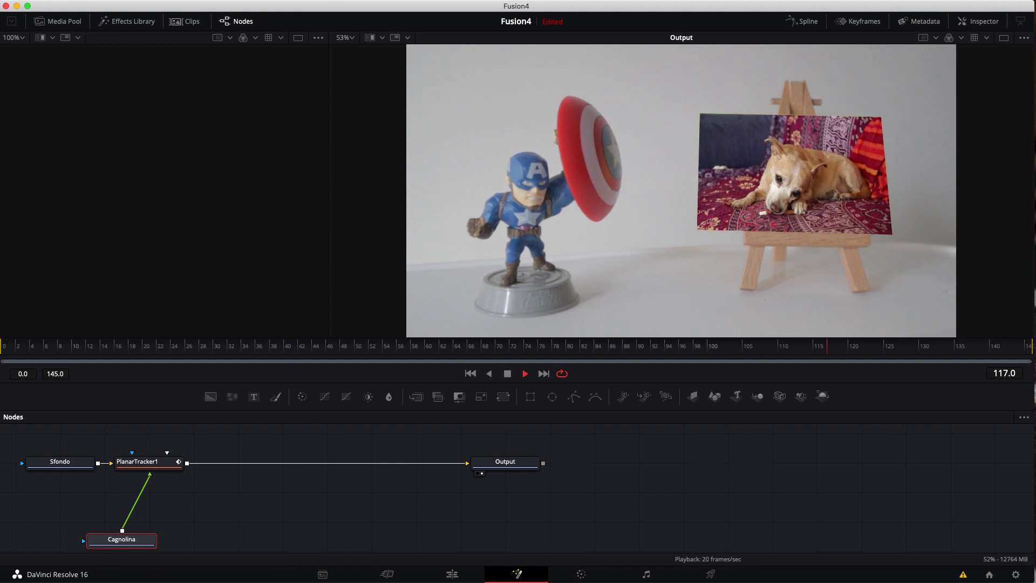
{"action": "left_click", "coordinate": [507, 374]}
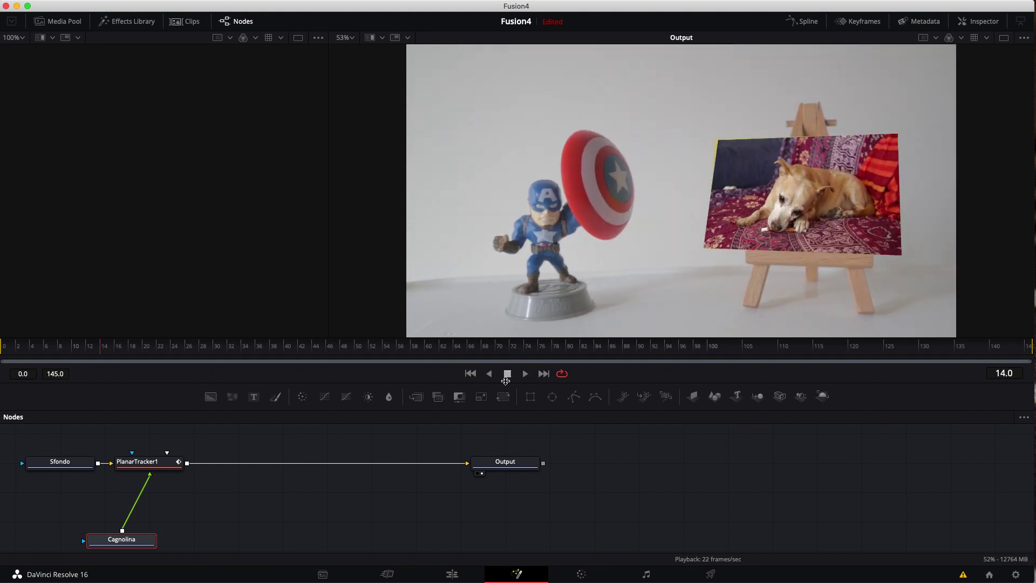
{"action": "left_click", "coordinate": [139, 493]}
{"action": "key", "text": "Delete"}
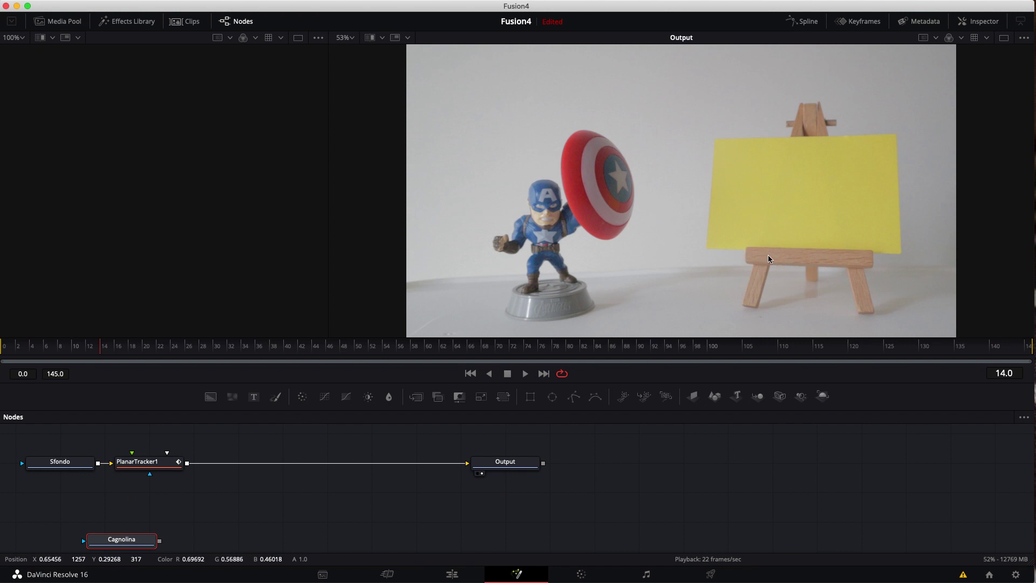
{"action": "scroll", "coordinate": [767, 247], "scroll_direction": "up", "scroll_amount": 1}
{"action": "scroll", "coordinate": [766, 247], "scroll_direction": "up", "scroll_amount": 2}
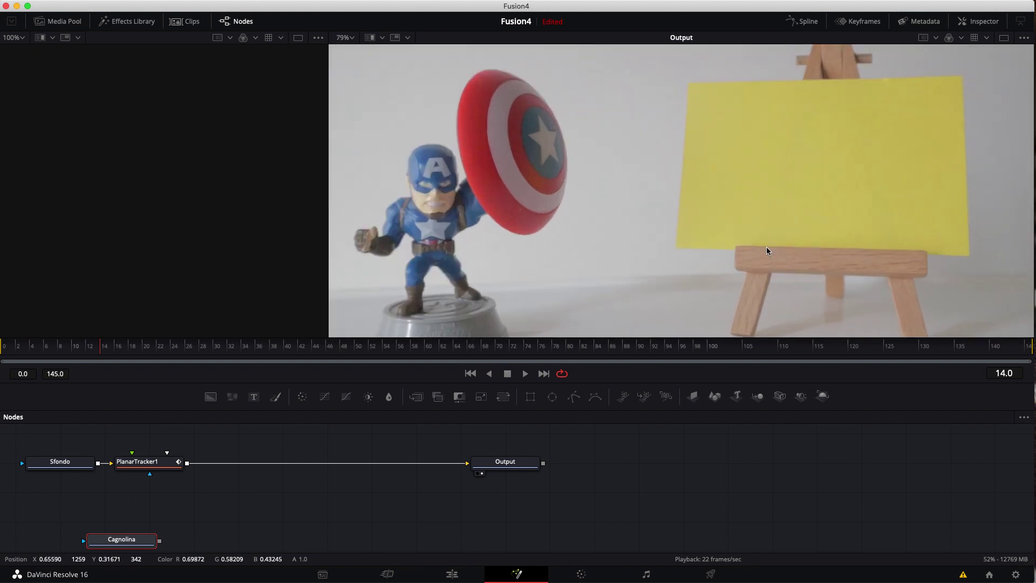
{"action": "scroll", "coordinate": [766, 248], "scroll_direction": "up", "scroll_amount": 2}
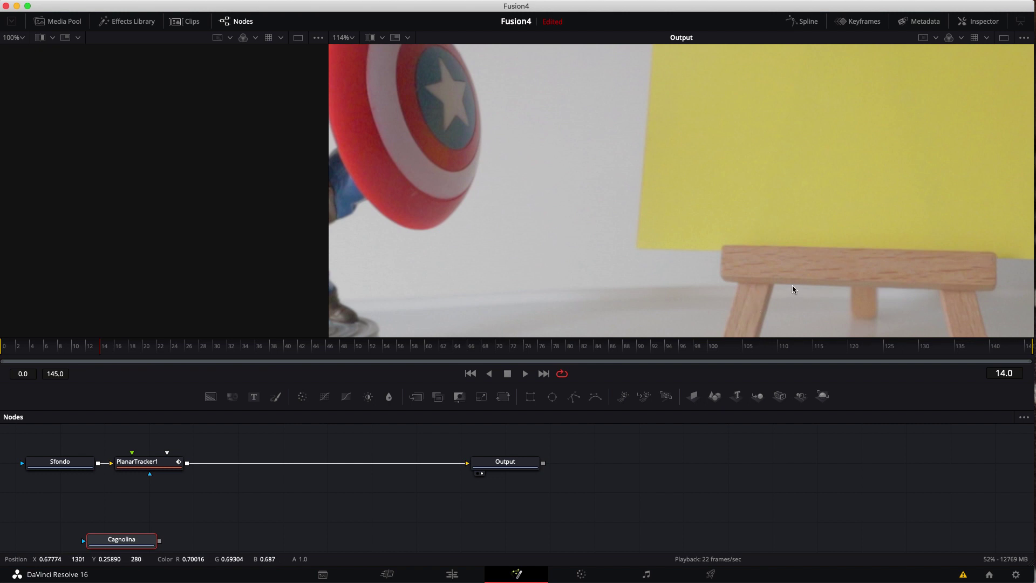
{"action": "scroll", "coordinate": [793, 289], "scroll_direction": "down", "scroll_amount": 2}
{"action": "scroll", "coordinate": [793, 289], "scroll_direction": "down", "scroll_amount": 1}
{"action": "scroll", "coordinate": [792, 289], "scroll_direction": "down", "scroll_amount": 1}
{"action": "scroll", "coordinate": [792, 289], "scroll_direction": "down", "scroll_amount": 1}
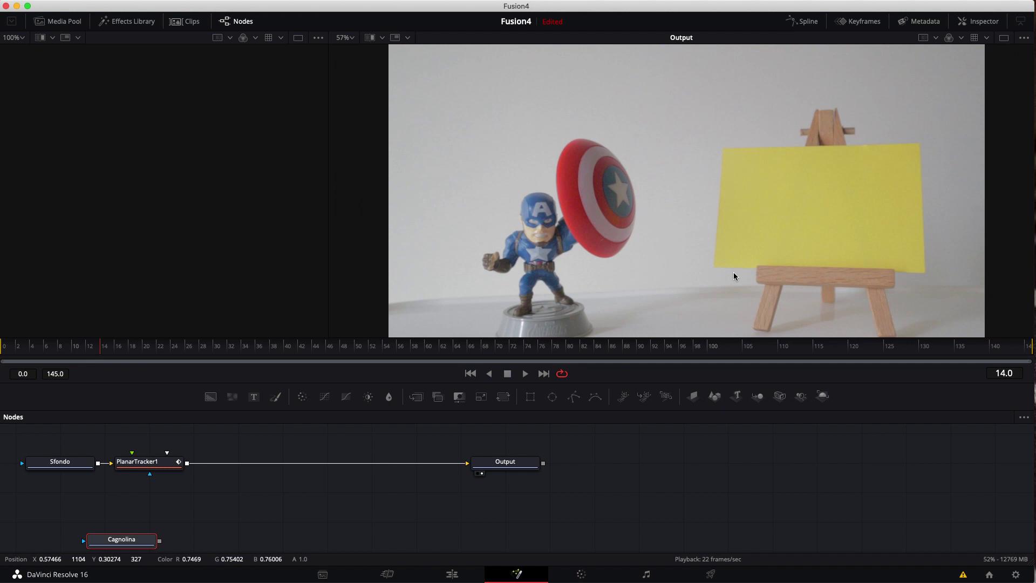
{"action": "scroll", "coordinate": [734, 272], "scroll_direction": "down", "scroll_amount": 1}
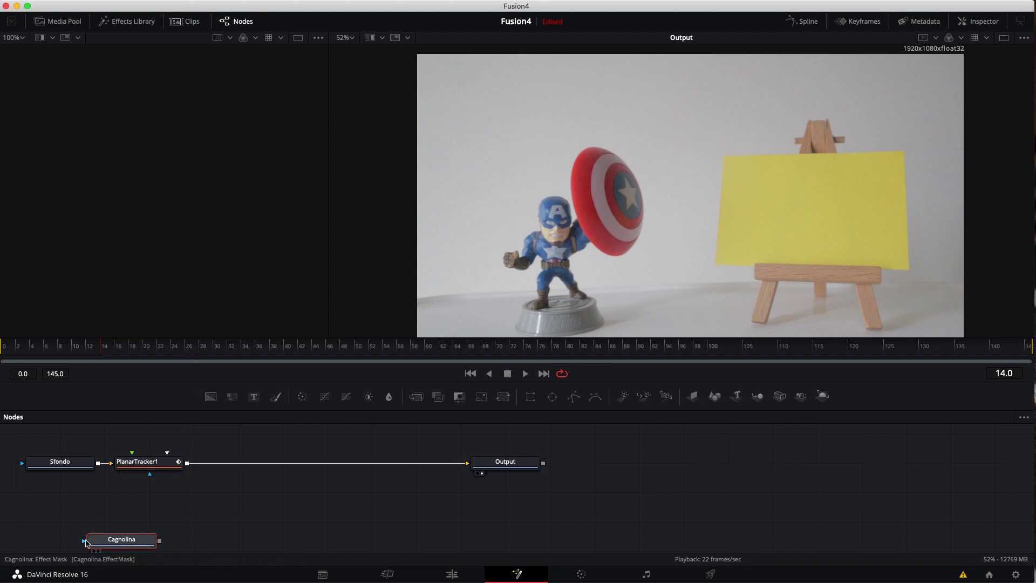
{"action": "left_click_drag", "start_coordinate": [160, 540], "coordinate": [150, 475]}
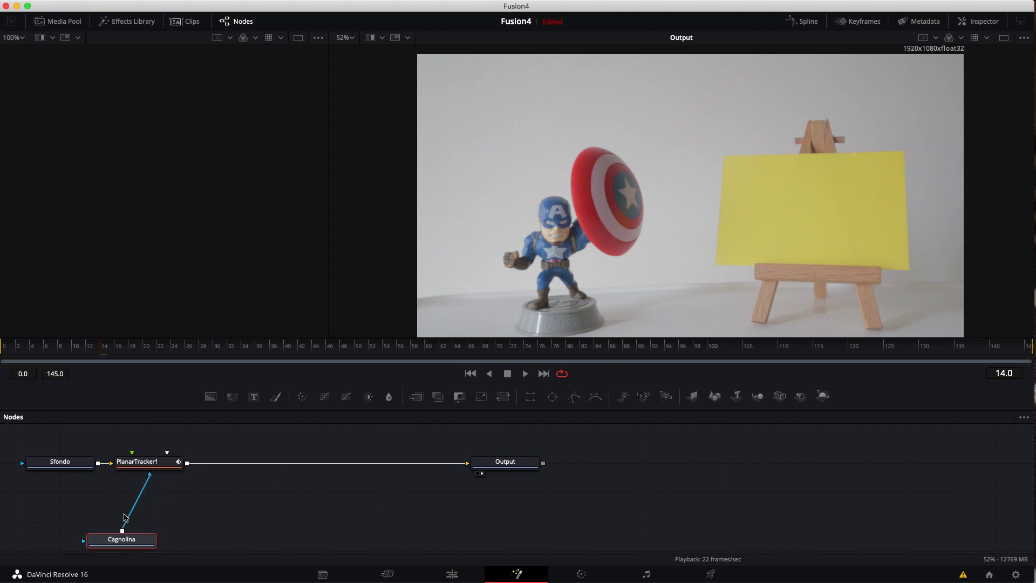
{"action": "left_click_drag", "start_coordinate": [149, 467], "coordinate": [135, 508]}
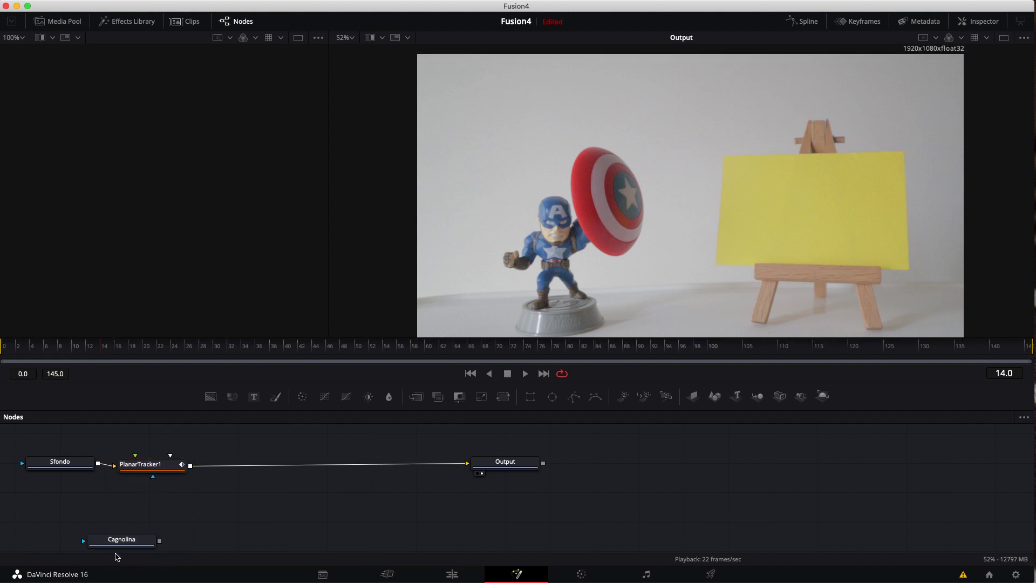
{"action": "left_click_drag", "start_coordinate": [159, 541], "coordinate": [135, 458]}
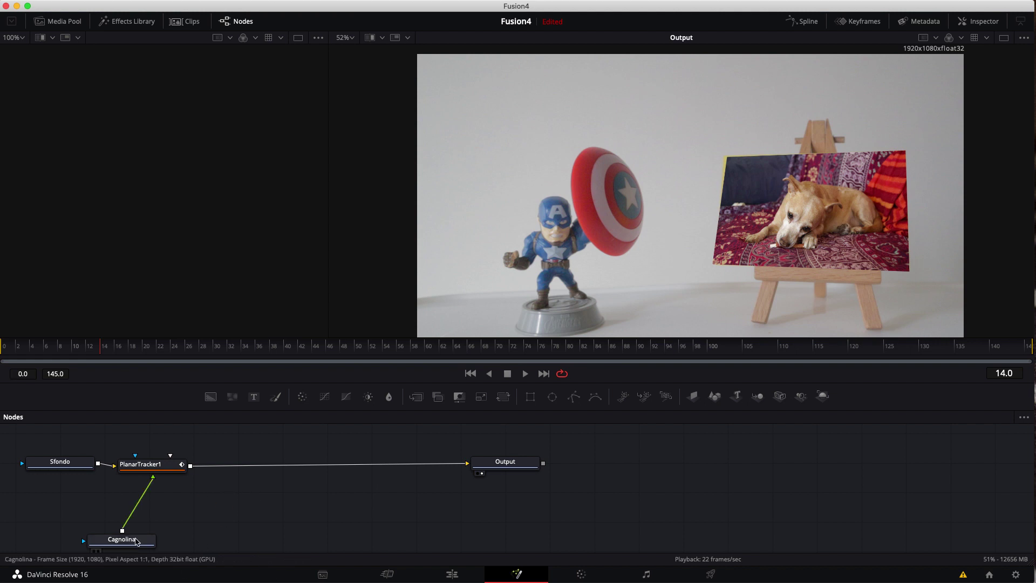
Step: Add a Mask Paint node for Cagnolina and position MaskPaint1 to its left
{"action": "left_click", "coordinate": [139, 544]}
{"action": "scroll", "coordinate": [138, 544], "scroll_direction": "down", "scroll_amount": 1}
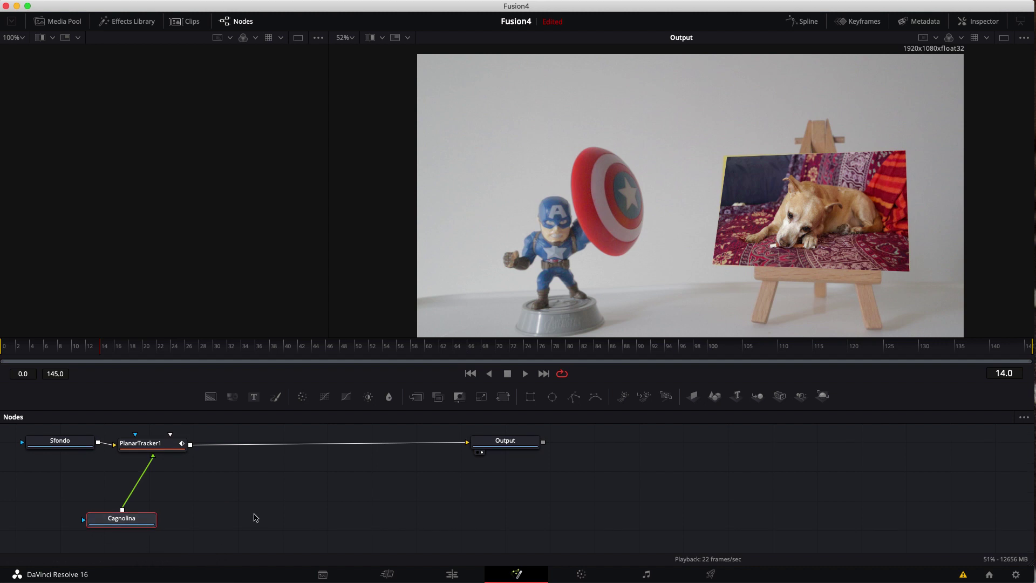
{"action": "key", "text": "shift+space"}
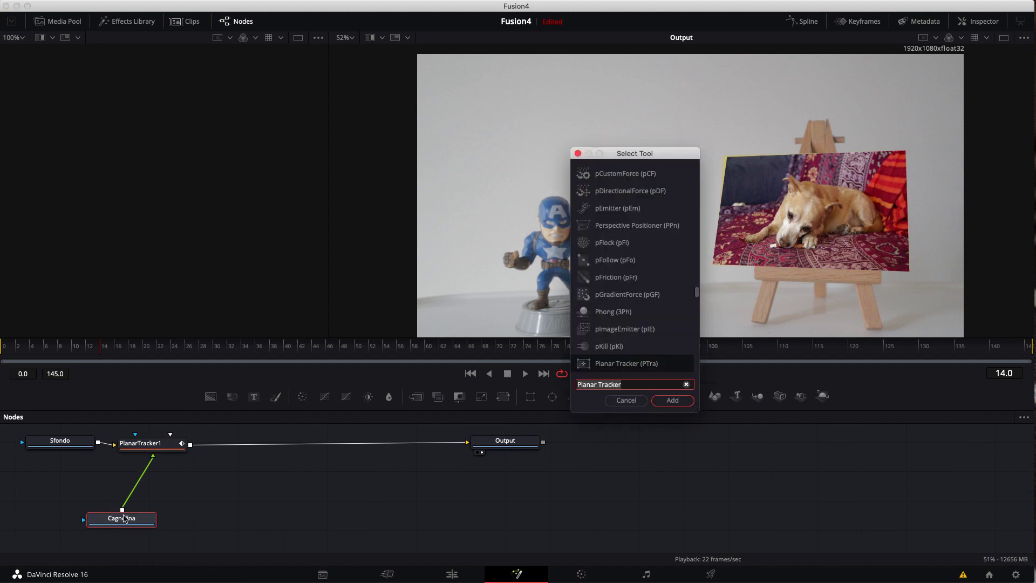
{"action": "type", "text": "mask"}
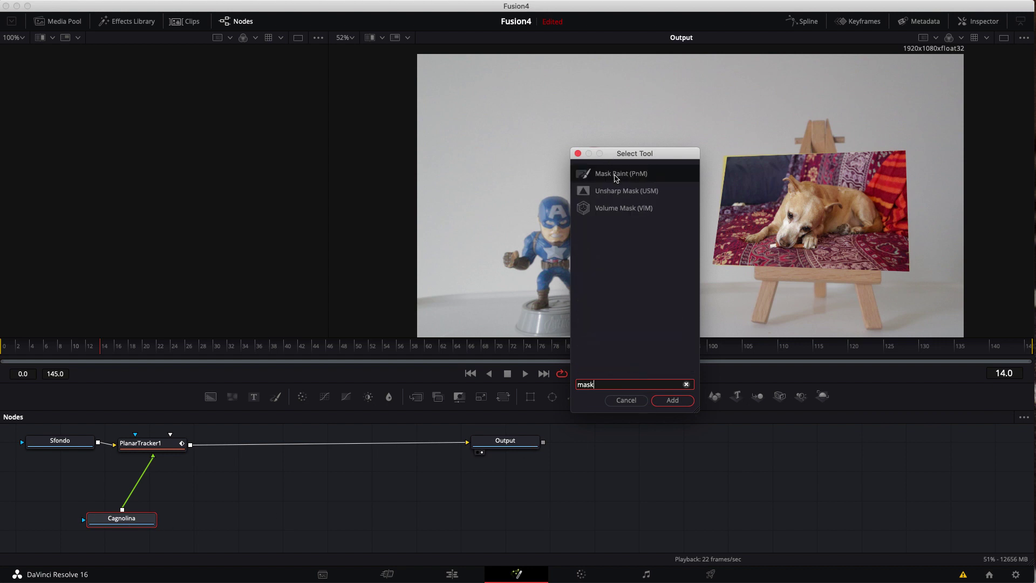
{"action": "left_click", "coordinate": [617, 178]}
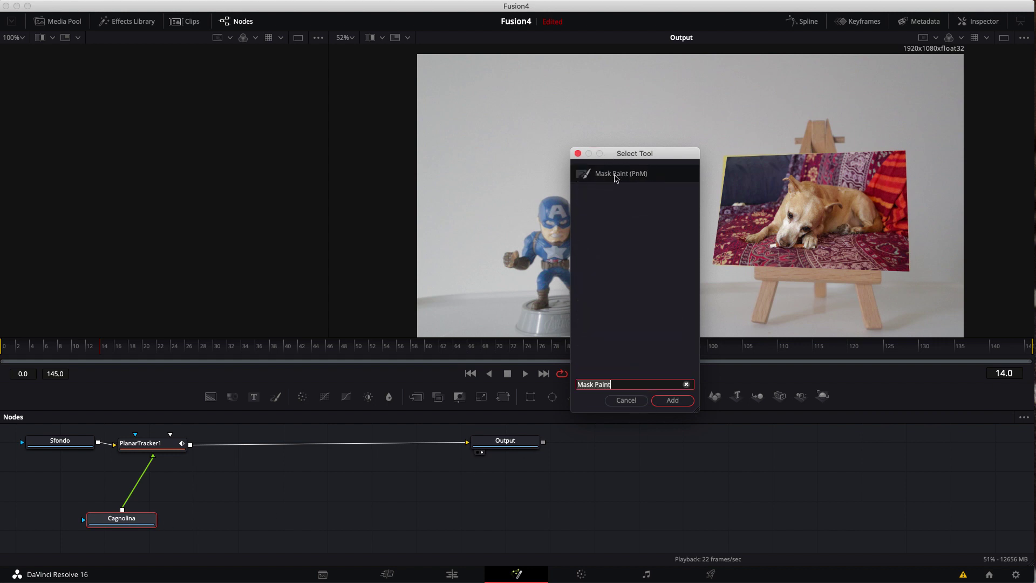
{"action": "left_click", "coordinate": [682, 399]}
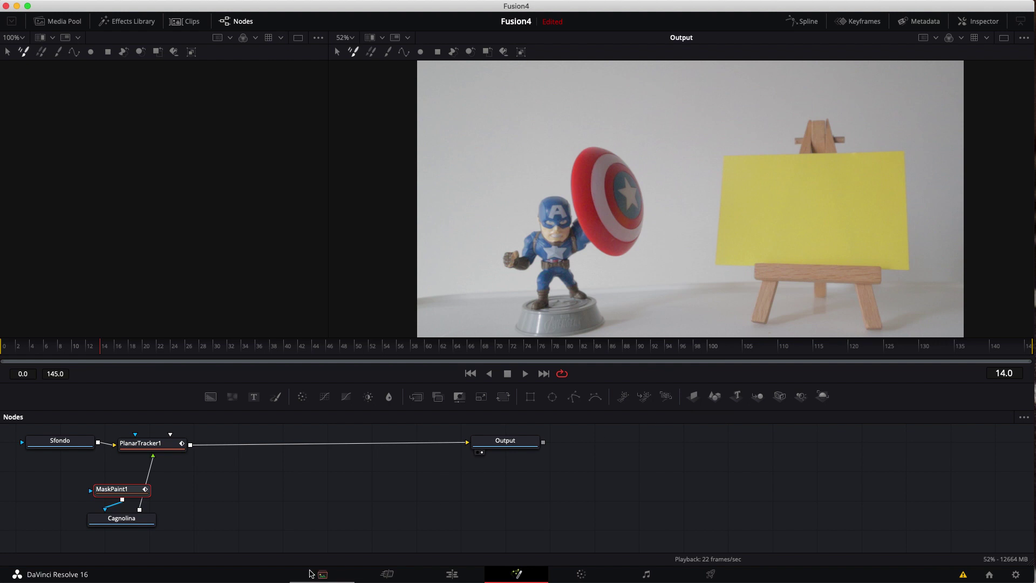
{"action": "left_click_drag", "start_coordinate": [112, 493], "coordinate": [41, 509]}
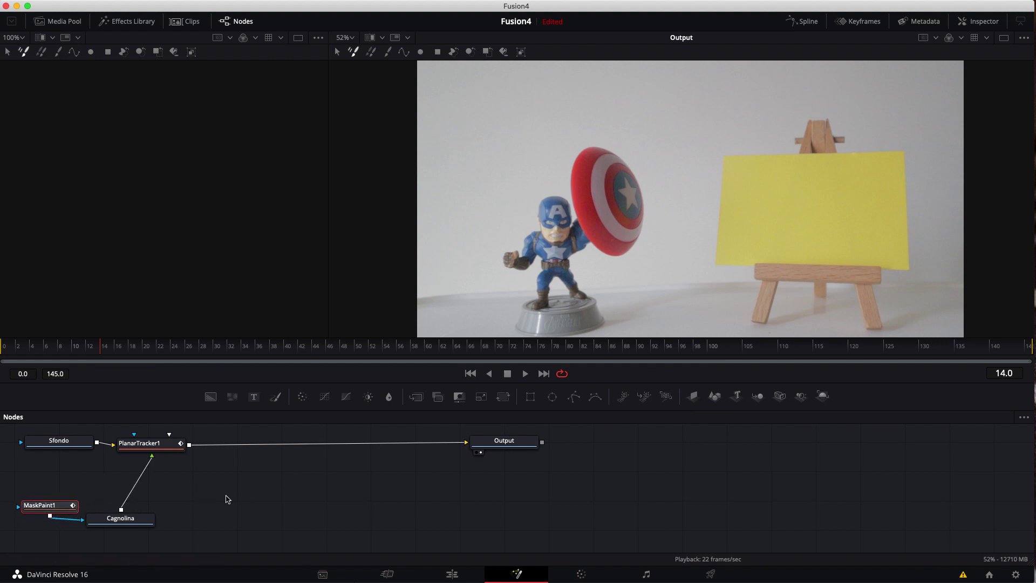
Step: Show MaskPaint1 in the left viewer and enable Invert in its settings
{"action": "key", "text": "1"}
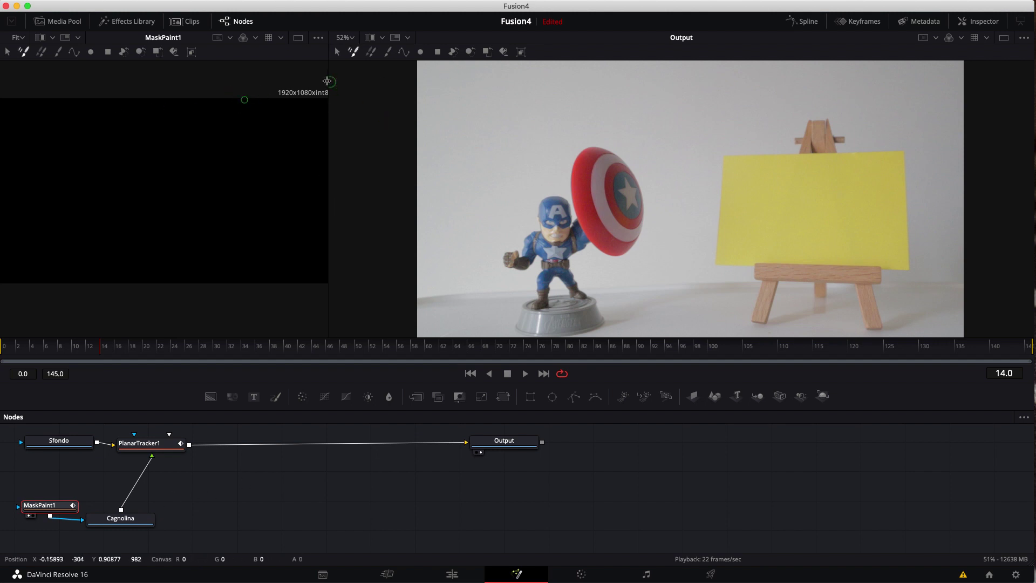
{"action": "left_click_drag", "start_coordinate": [326, 81], "coordinate": [500, 92]}
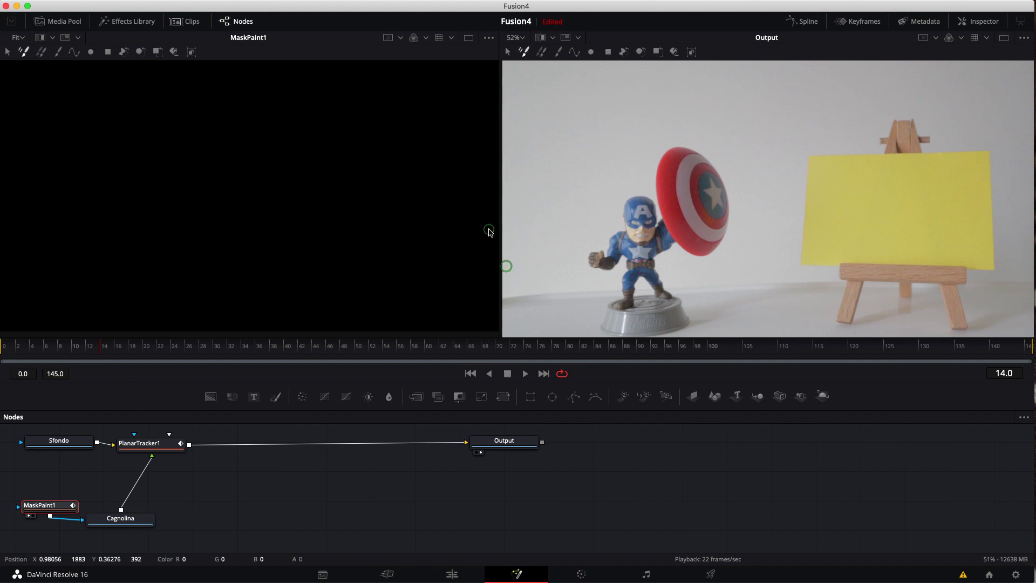
{"action": "left_click", "coordinate": [979, 21]}
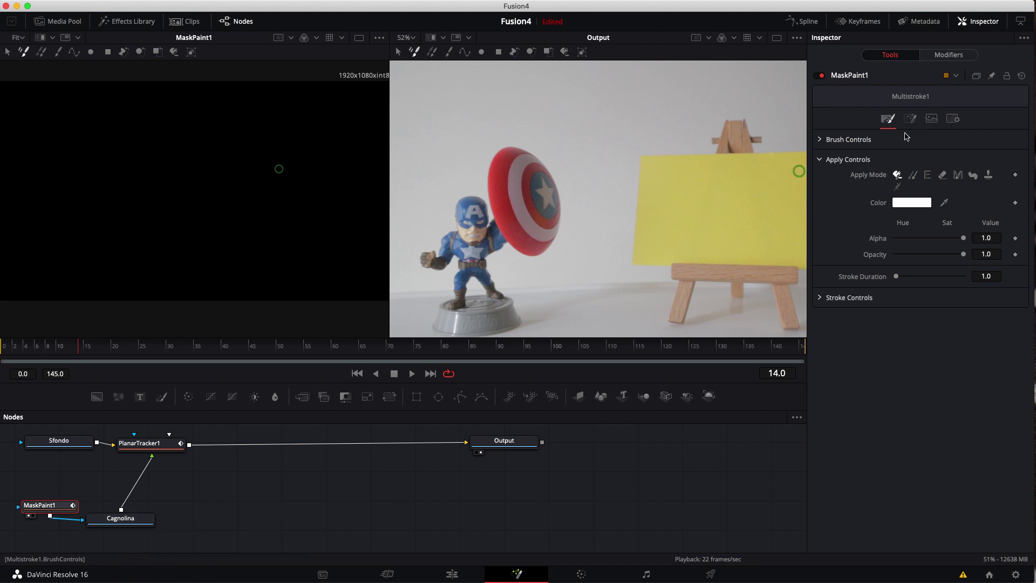
{"action": "left_click", "coordinate": [911, 118]}
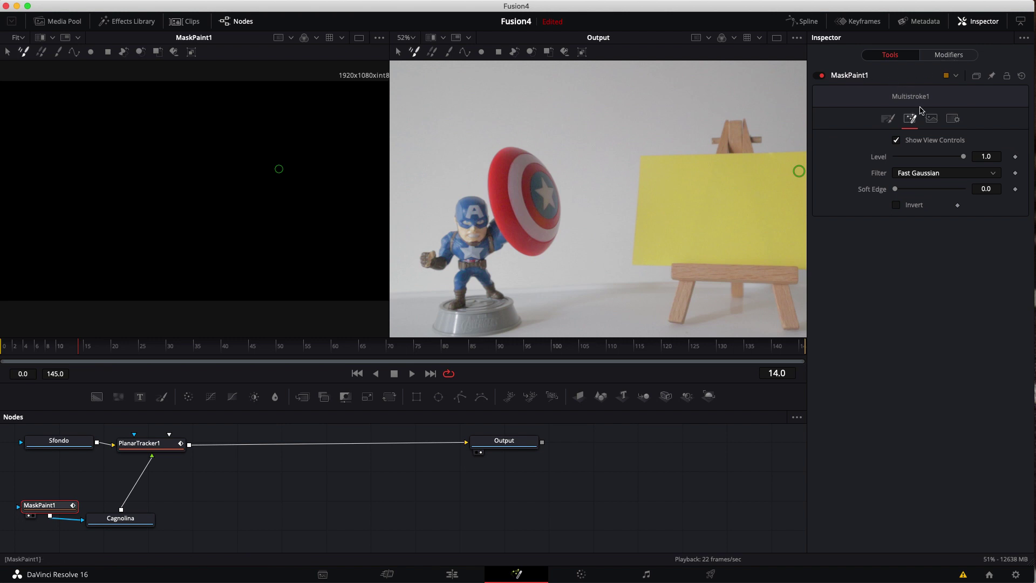
{"action": "left_click", "coordinate": [897, 205]}
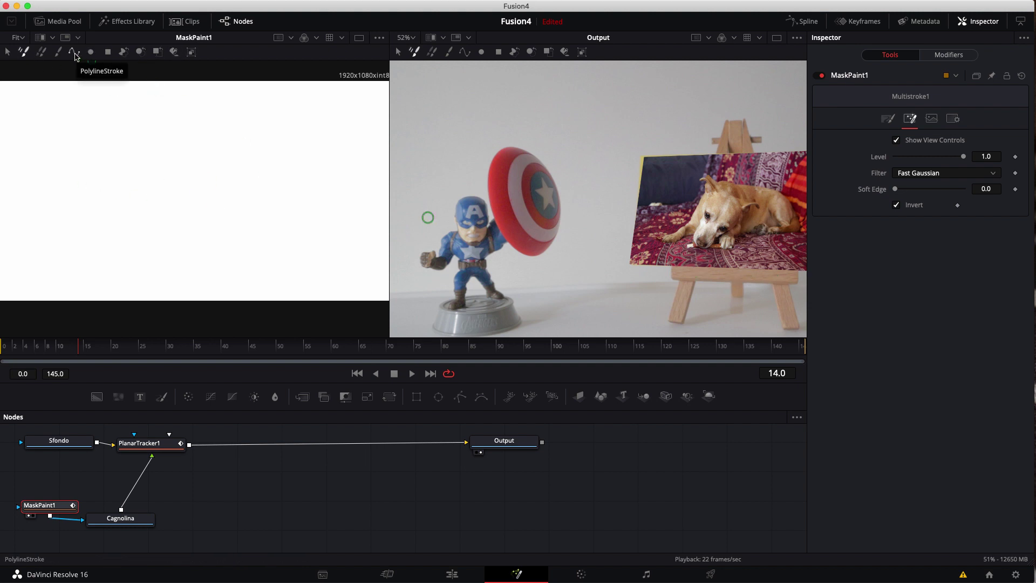
Step: Draw a closed four-point PolylineStroke rectangle along the mask's bottom edge, then hide the Inspector
{"action": "left_click", "coordinate": [74, 52]}
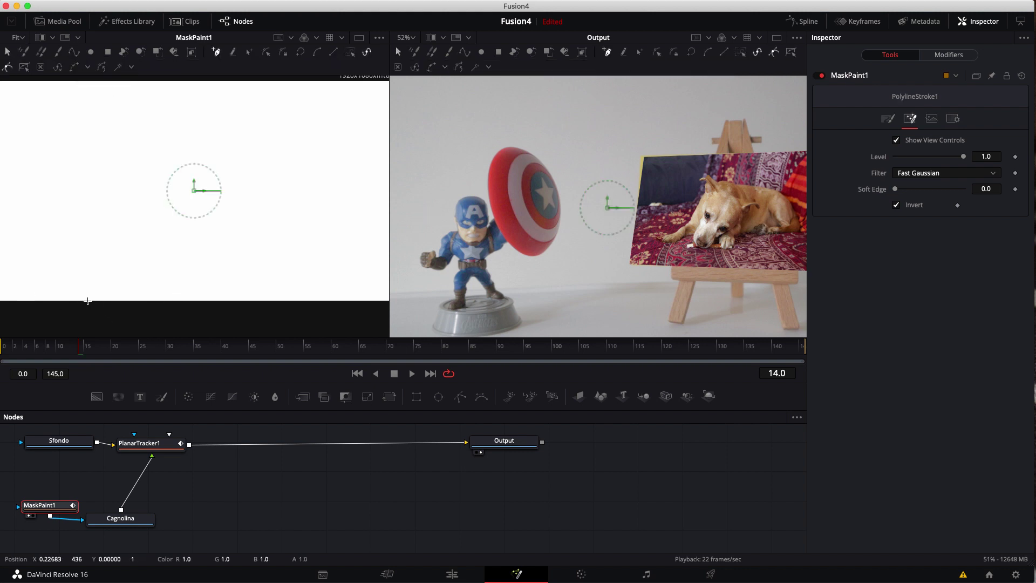
{"action": "left_click", "coordinate": [81, 296]}
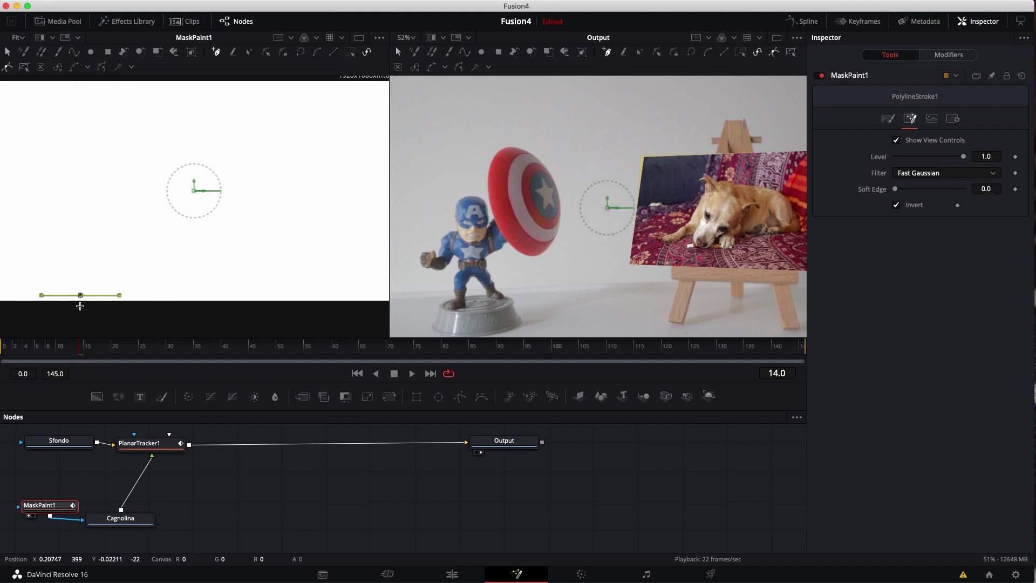
{"action": "left_click", "coordinate": [80, 305]}
{"action": "left_click", "coordinate": [325, 309]}
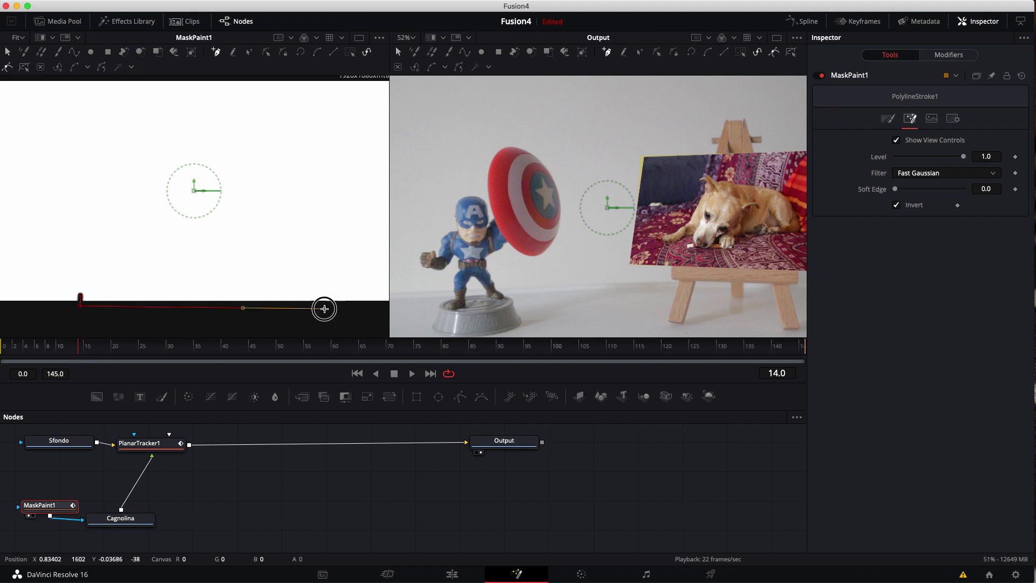
{"action": "left_click", "coordinate": [324, 298]}
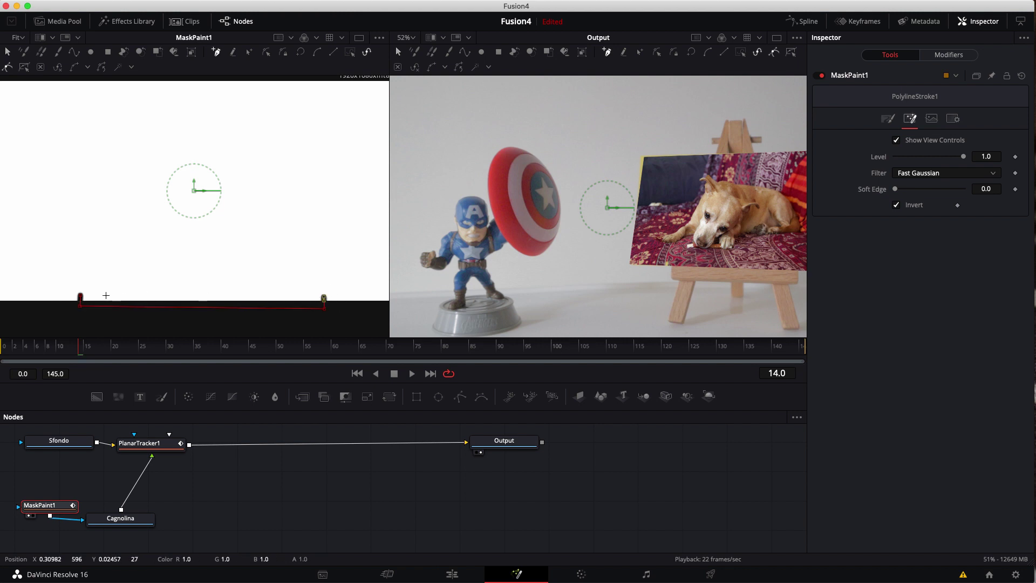
{"action": "left_click", "coordinate": [81, 297]}
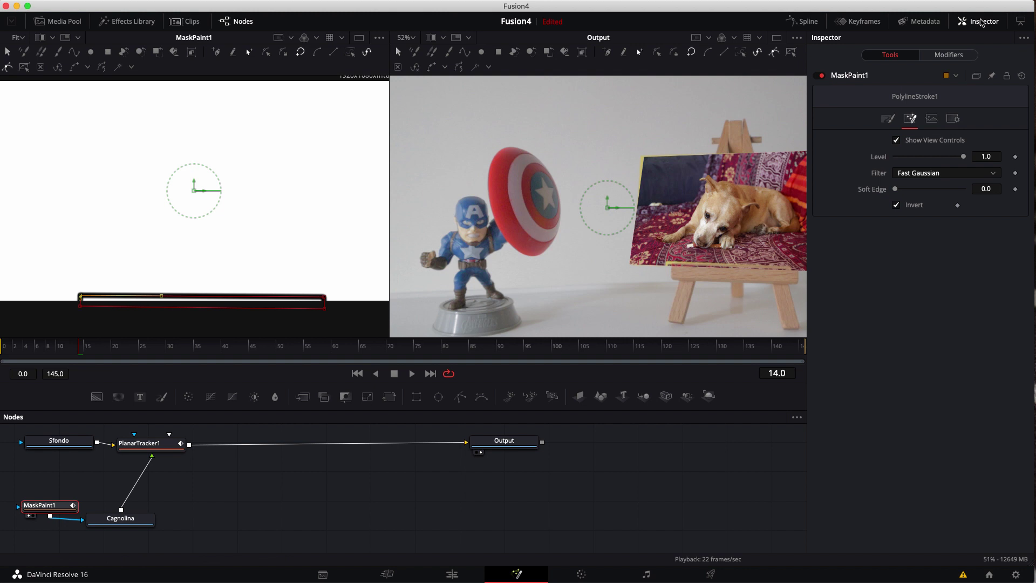
{"action": "left_click", "coordinate": [982, 21]}
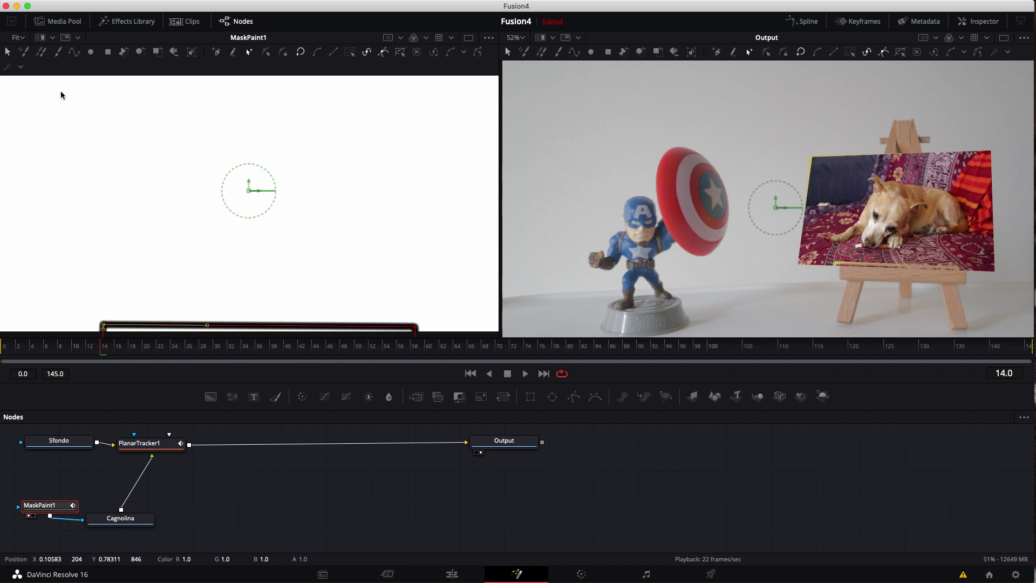
Step: Drag the mask polyline's left and right end points outward along the bottom edge to widen the strip
{"action": "scroll", "coordinate": [196, 158], "scroll_direction": "down", "scroll_amount": 3}
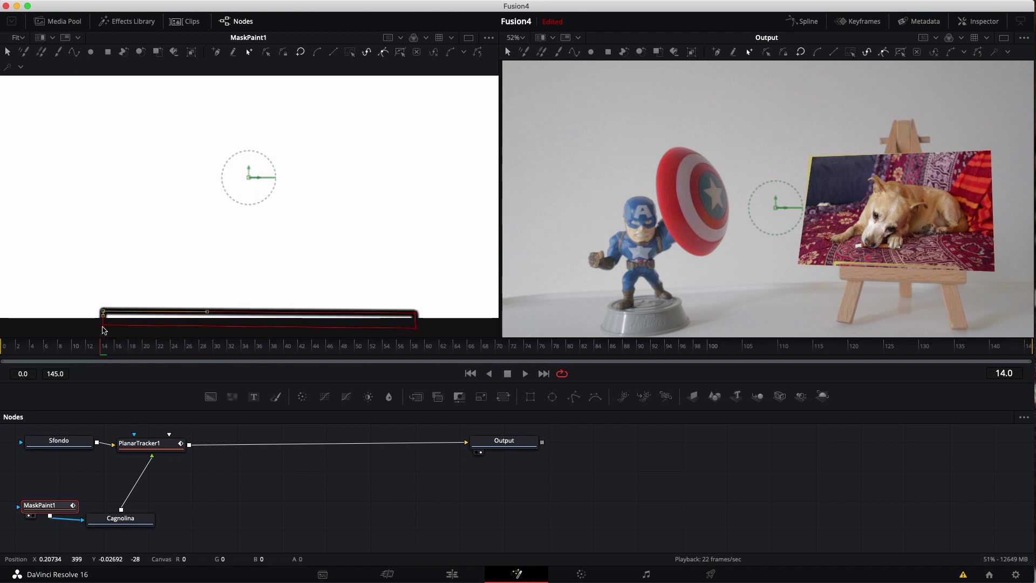
{"action": "left_click_drag", "start_coordinate": [104, 315], "coordinate": [120, 314]}
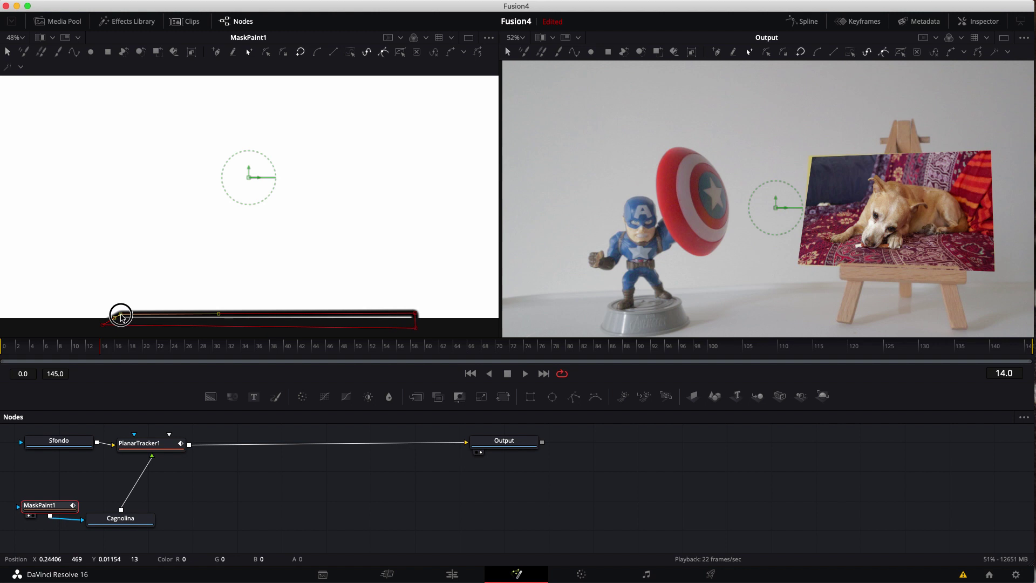
{"action": "left_click", "coordinate": [104, 328]}
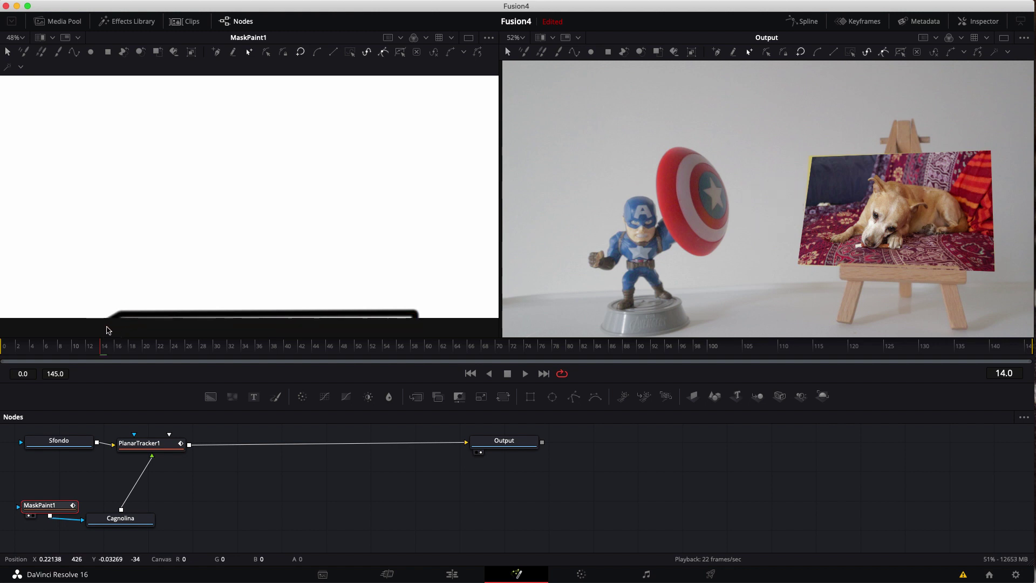
{"action": "left_click", "coordinate": [115, 326]}
{"action": "left_click_drag", "start_coordinate": [123, 328], "coordinate": [124, 329]}
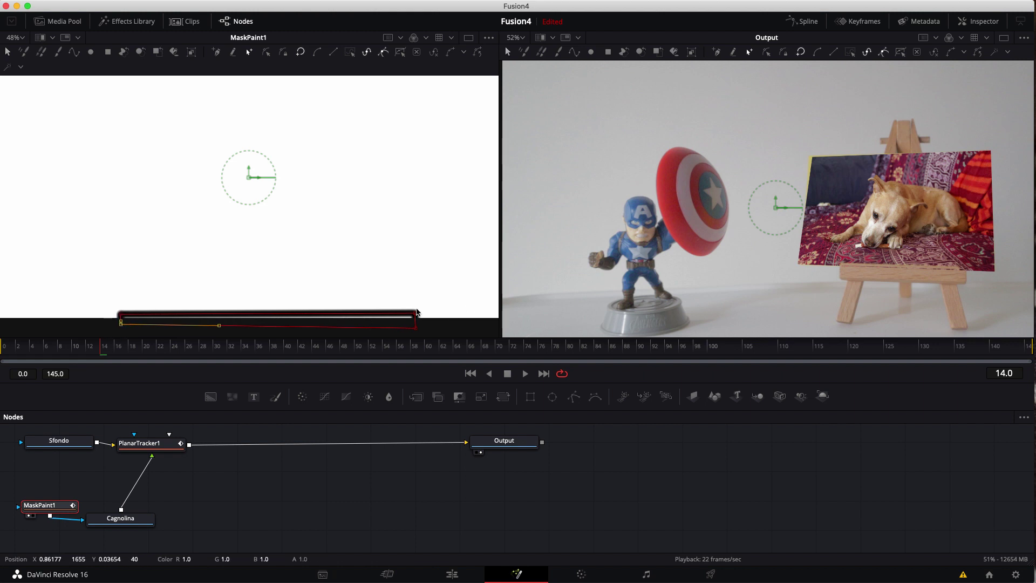
{"action": "mouse_move", "coordinate": [416, 328]}
{"action": "left_mouse_down"}
{"action": "mouse_move", "coordinate": [415, 316]}
{"action": "mouse_move", "coordinate": [432, 317]}
{"action": "mouse_move", "coordinate": [431, 327]}
{"action": "left_mouse_up"}
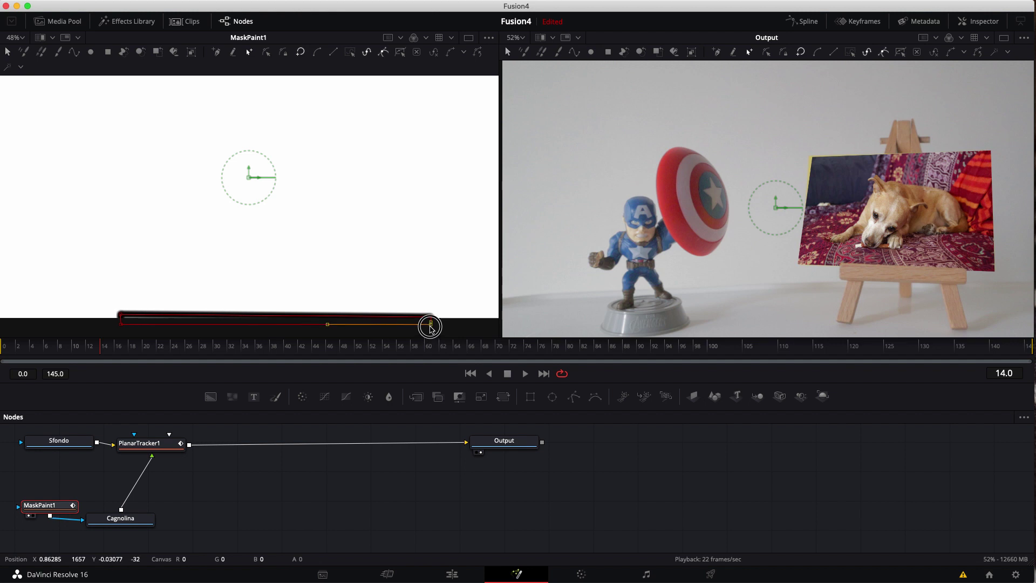
{"action": "left_click_drag", "start_coordinate": [121, 317], "coordinate": [122, 317]}
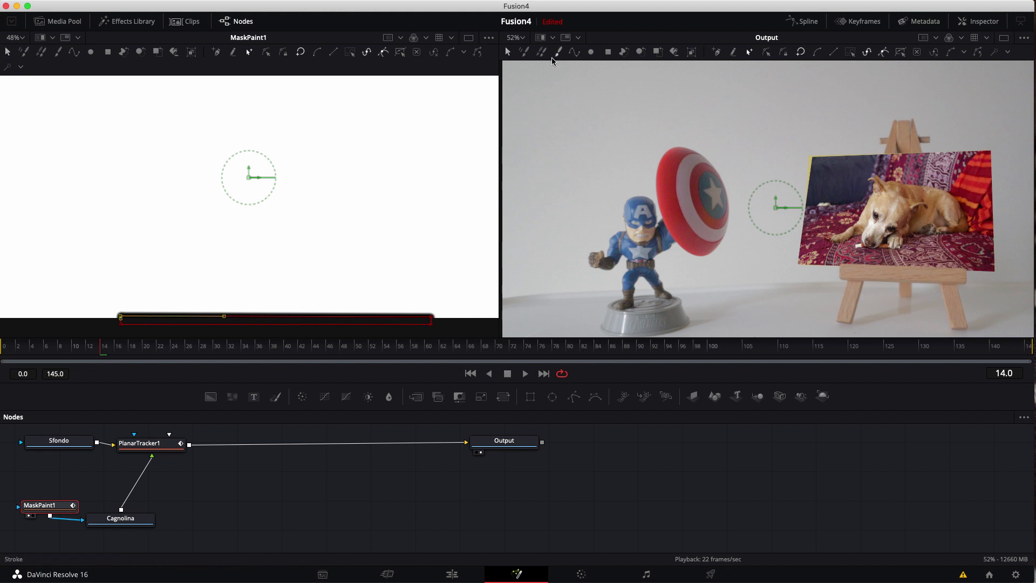
Step: Zoom the Output viewer to 200% and pan across the composited clip's edges
{"action": "left_click", "coordinate": [522, 38]}
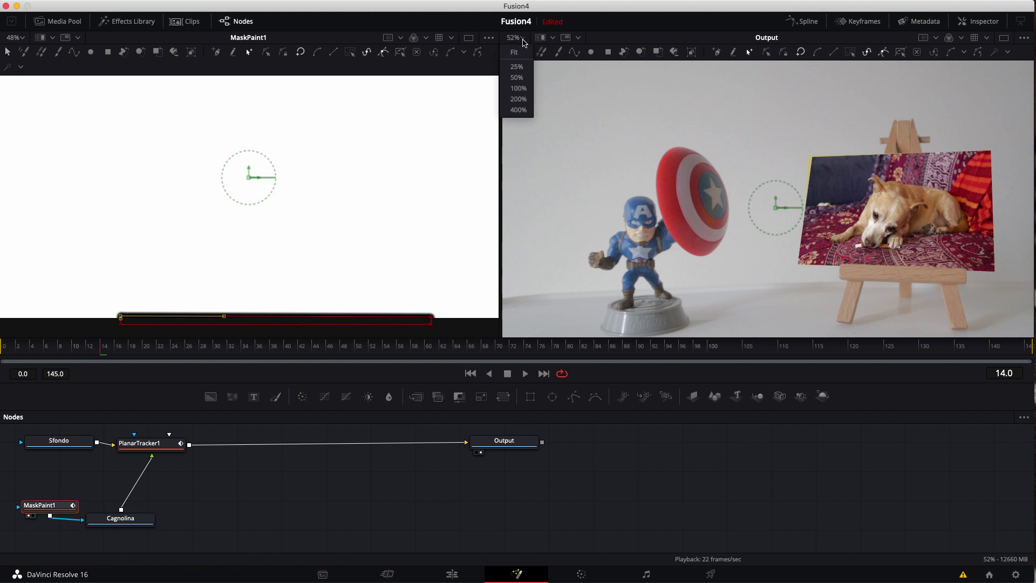
{"action": "left_click", "coordinate": [519, 98]}
{"action": "scroll", "coordinate": [919, 257], "scroll_direction": "down", "scroll_amount": 3}
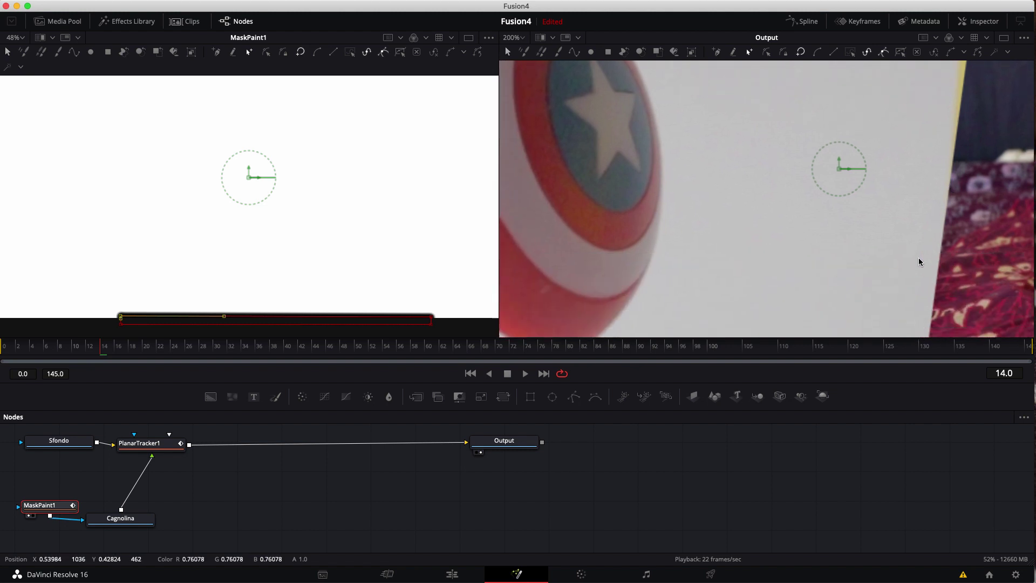
{"action": "scroll", "coordinate": [919, 258], "scroll_direction": "down", "scroll_amount": 3}
{"action": "scroll", "coordinate": [919, 262], "scroll_direction": "down", "scroll_amount": 3}
{"action": "scroll", "coordinate": [918, 261], "scroll_direction": "right", "scroll_amount": 3}
{"action": "scroll", "coordinate": [919, 261], "scroll_direction": "right", "scroll_amount": 3}
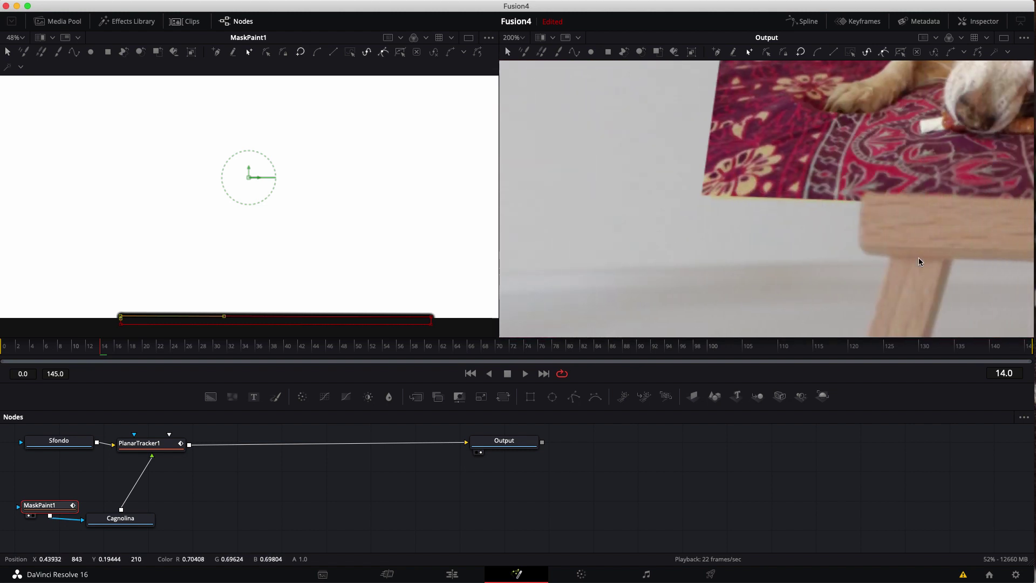
{"action": "scroll", "coordinate": [919, 262], "scroll_direction": "right", "scroll_amount": 2}
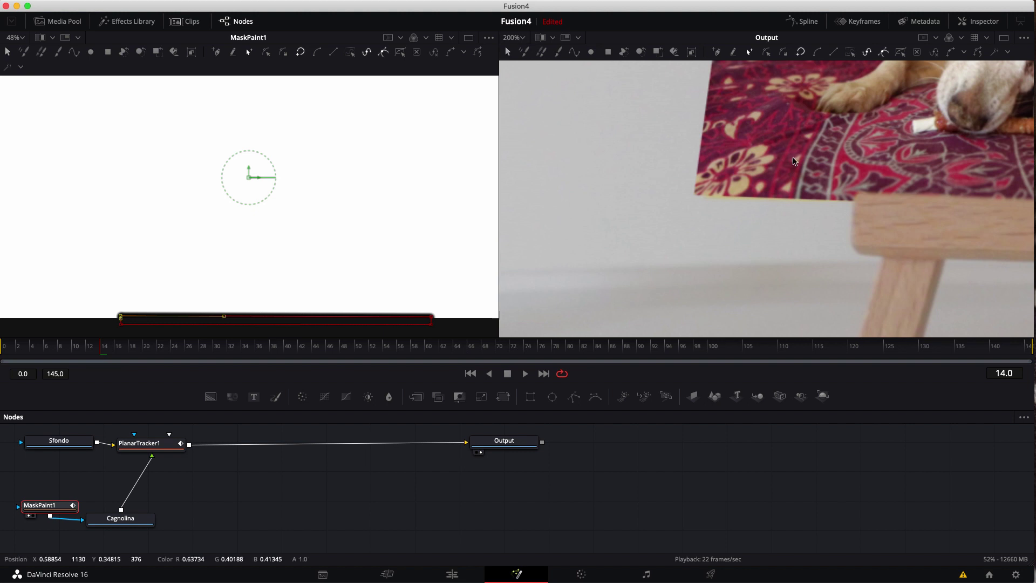
{"action": "scroll", "coordinate": [793, 161], "scroll_direction": "up", "scroll_amount": 3}
{"action": "scroll", "coordinate": [794, 161], "scroll_direction": "right", "scroll_amount": 2}
{"action": "scroll", "coordinate": [793, 161], "scroll_direction": "right", "scroll_amount": 2}
{"action": "scroll", "coordinate": [793, 161], "scroll_direction": "right", "scroll_amount": 2}
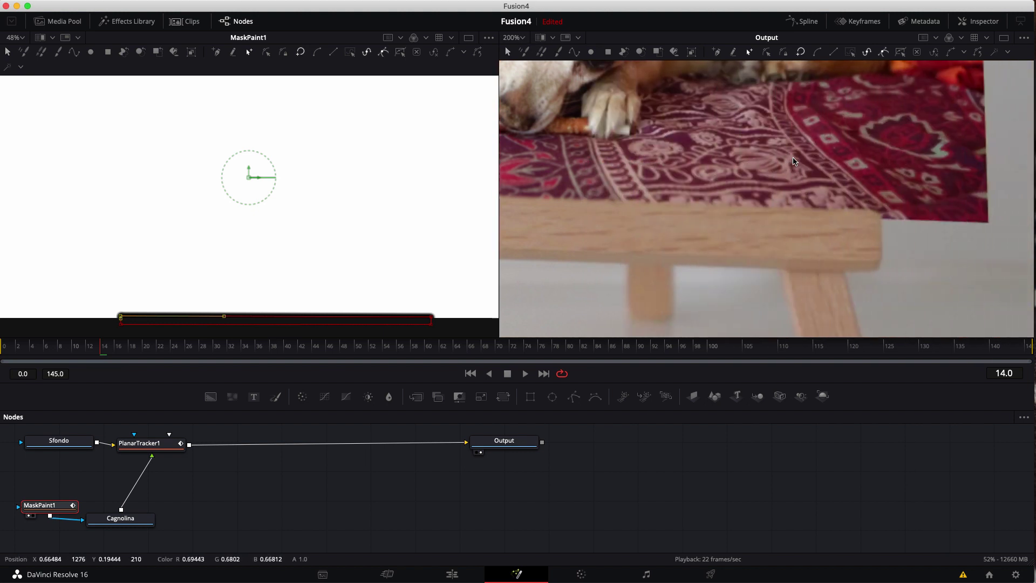
Step: Return the Output viewer to Fit and move the playhead to frame 0
{"action": "left_click", "coordinate": [524, 37]}
{"action": "left_click", "coordinate": [516, 53]}
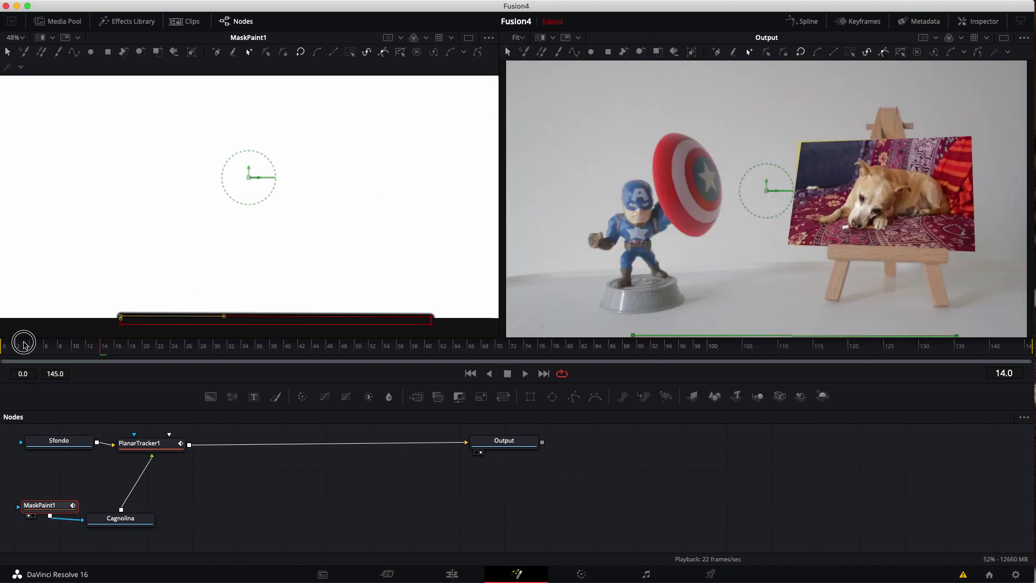
{"action": "left_click", "coordinate": [3, 344]}
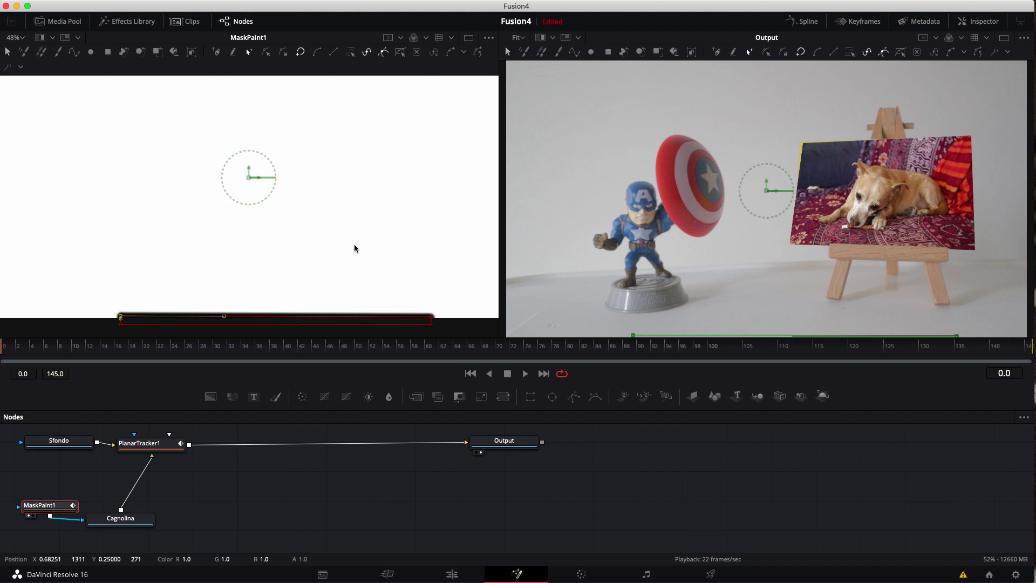
Step: Clear the mask from the left viewer and show PlanarTracker1's settings in the Inspector
{"action": "key", "text": "1"}
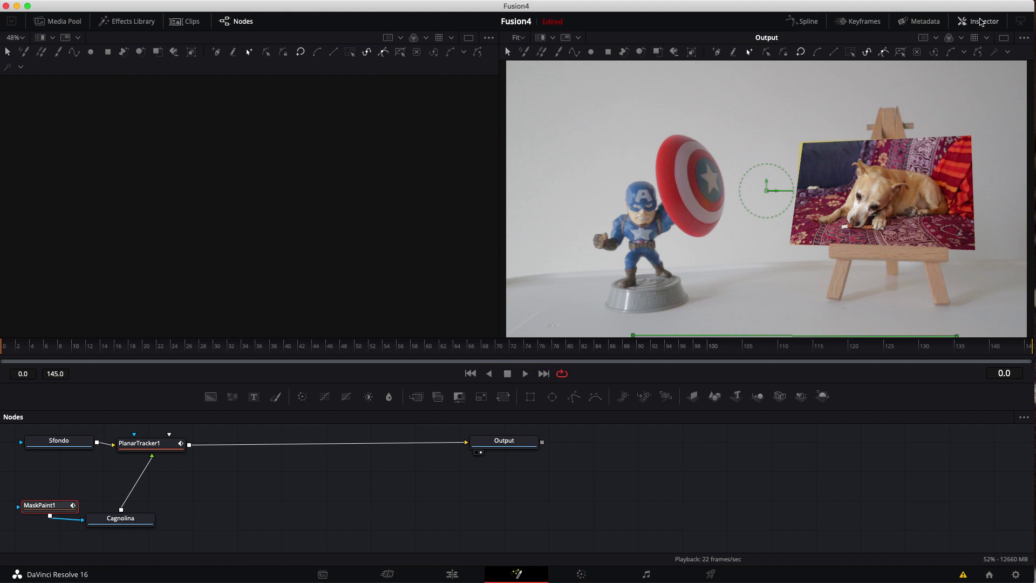
{"action": "left_click", "coordinate": [982, 22]}
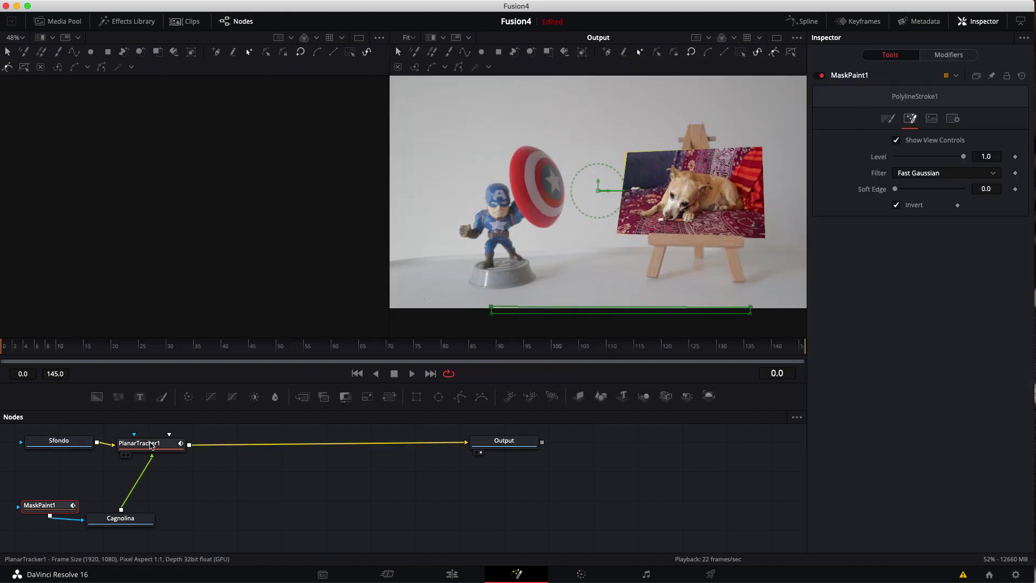
{"action": "left_click", "coordinate": [151, 446]}
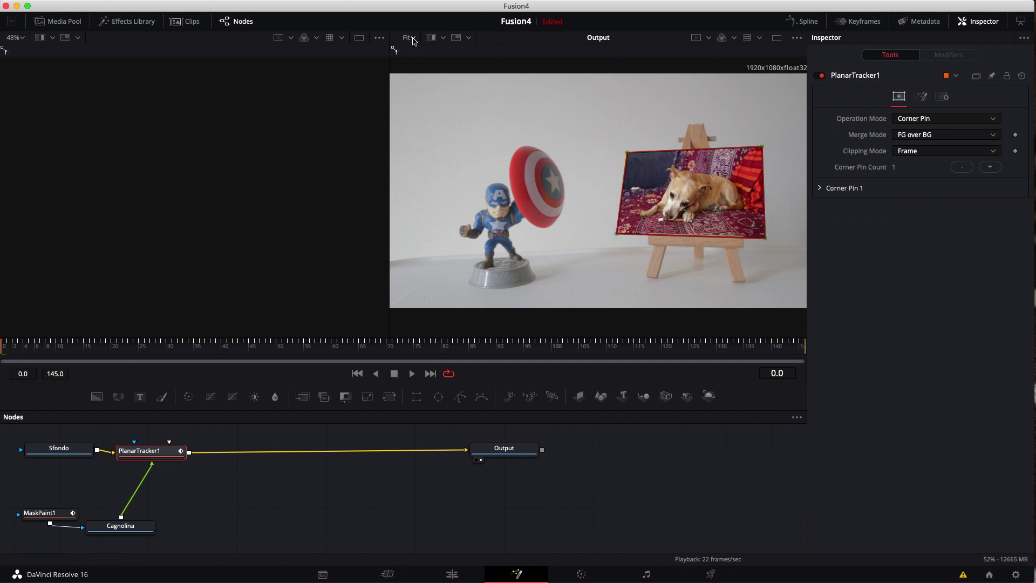
Step: At 100% zoom, nudge the corner pin's top-left corner slightly left, then refit the viewer
{"action": "left_click", "coordinate": [414, 39]}
{"action": "left_click", "coordinate": [409, 88]}
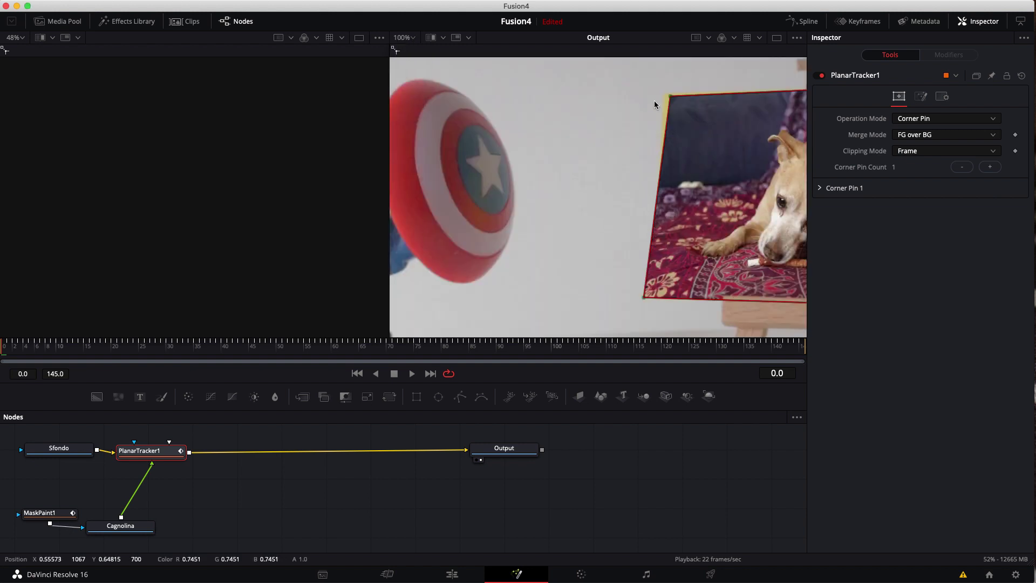
{"action": "left_click_drag", "start_coordinate": [670, 97], "coordinate": [664, 96]}
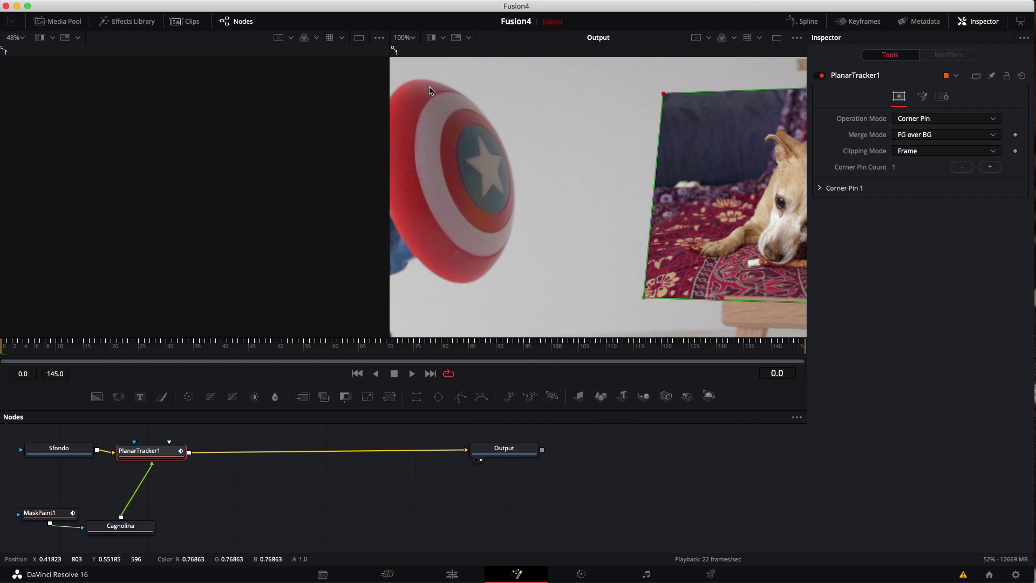
{"action": "left_click", "coordinate": [415, 39]}
{"action": "left_click", "coordinate": [399, 50]}
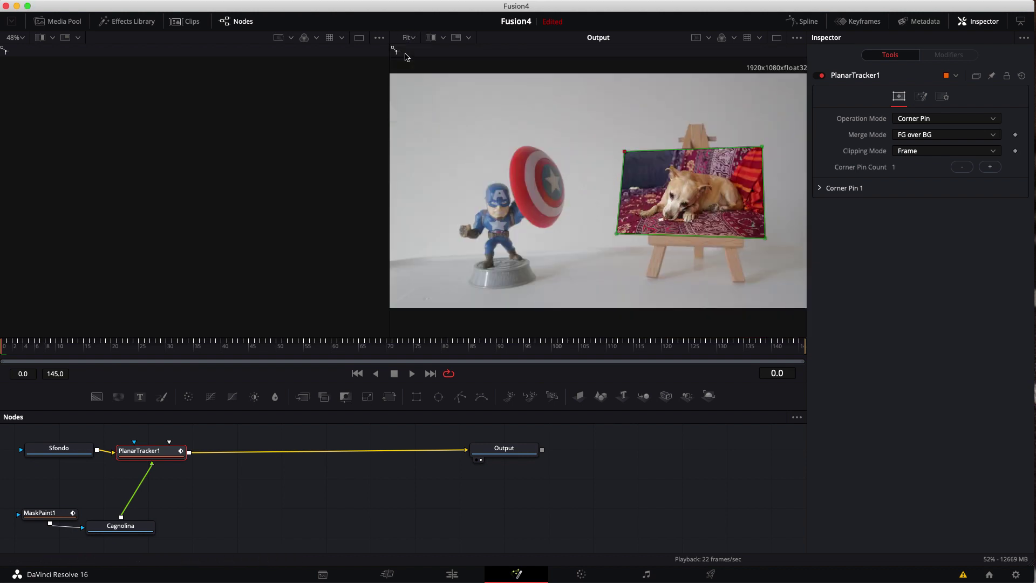
Step: Play the Output node's composite and stop playback around frame 87
{"action": "left_click", "coordinate": [508, 451]}
{"action": "left_click", "coordinate": [412, 375]}
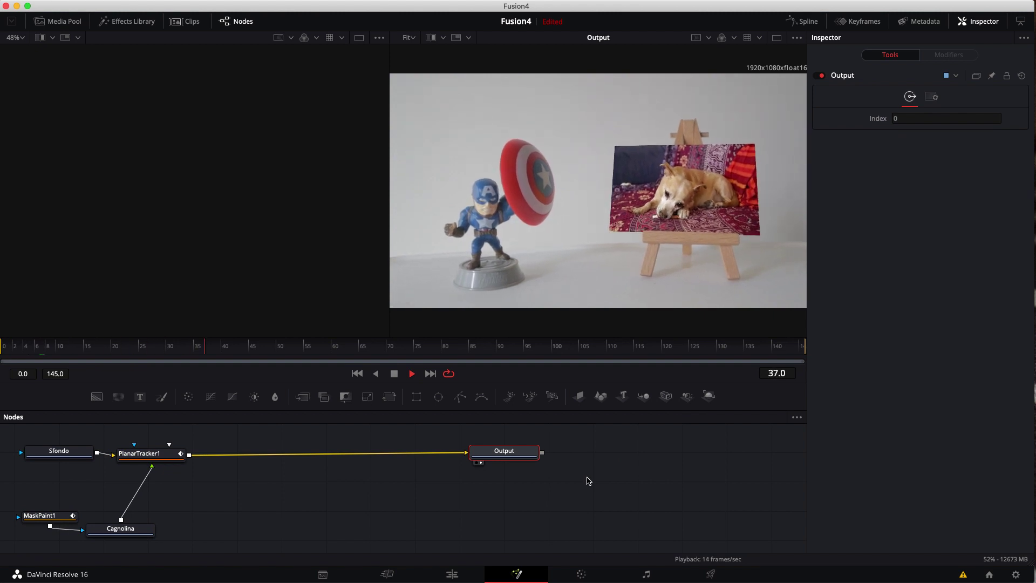
{"action": "left_click", "coordinate": [588, 481]}
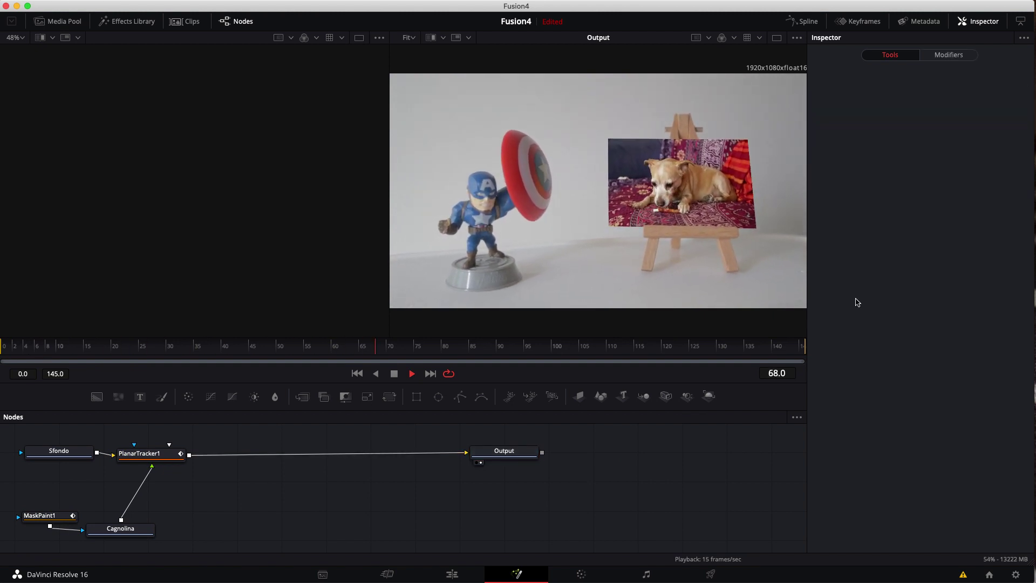
{"action": "key", "text": "space"}
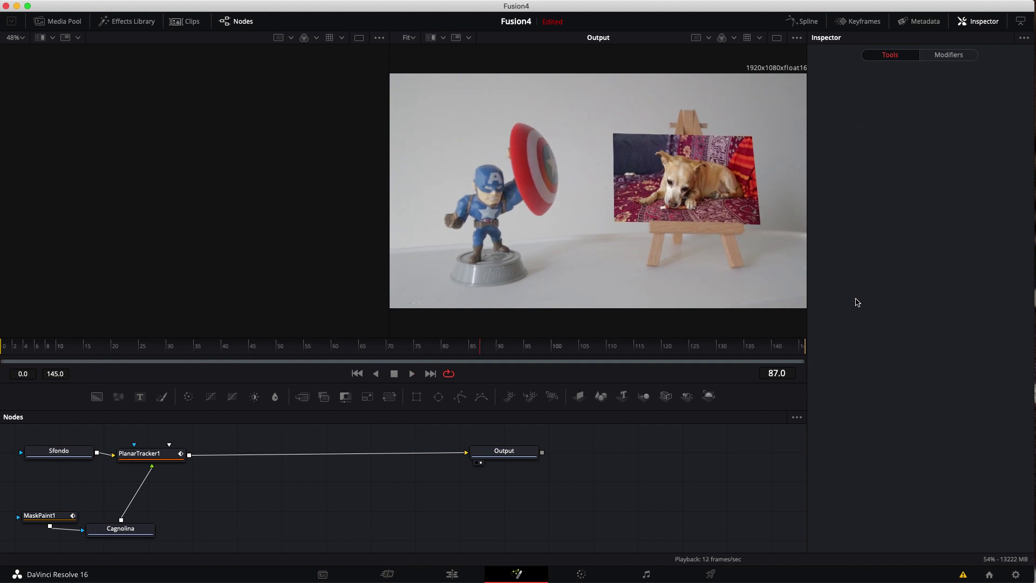